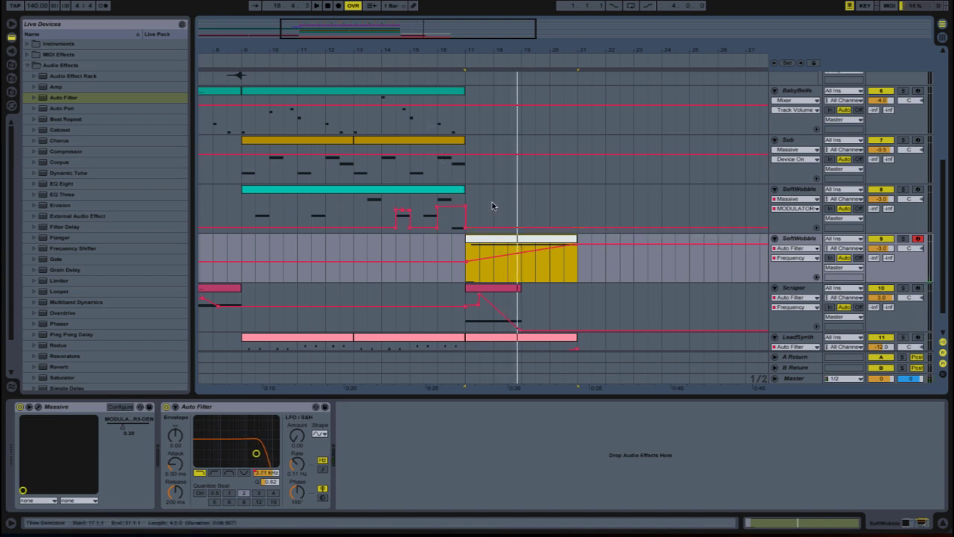
# Step: Copy the stab-fx clip from the bar 9 transition to 16.3.1 on the same track, leading into bar 17
pyautogui.scroll(5, 494, 202)
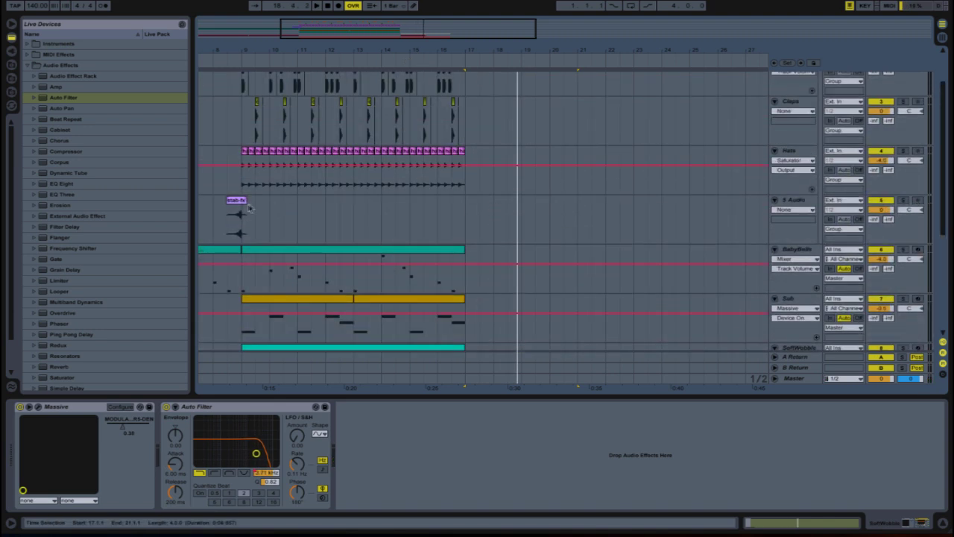
pyautogui.click(240, 206)
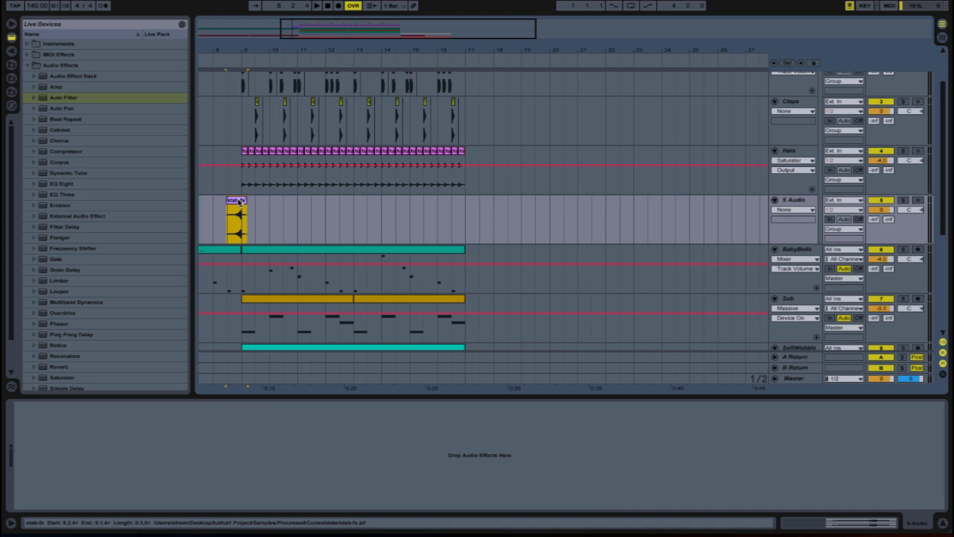
pyautogui.moveTo(236, 201); pyautogui.dragTo(463, 203)
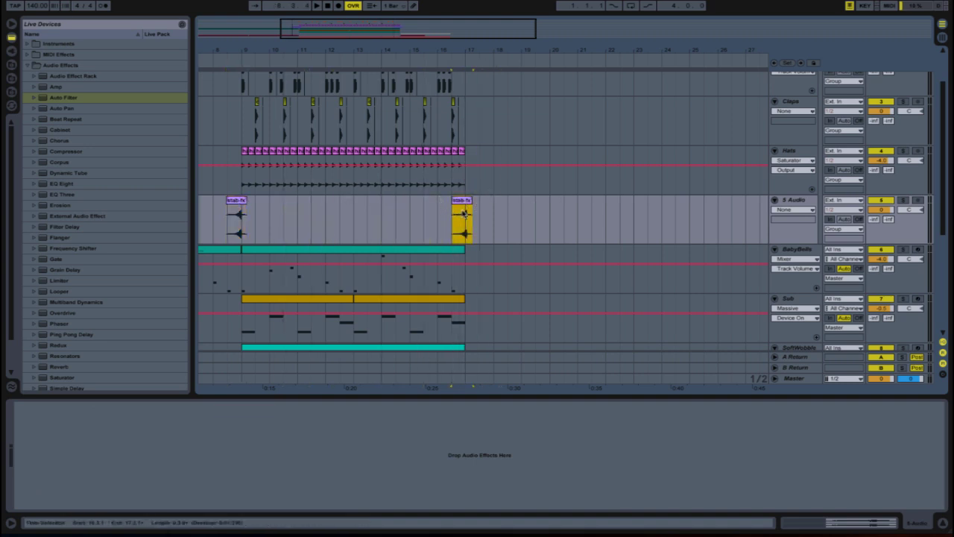
# Step: Insert a new audio track in the drum group and place it above the track holding the stab-fx clips
pyautogui.scroll(3, 474, 175)
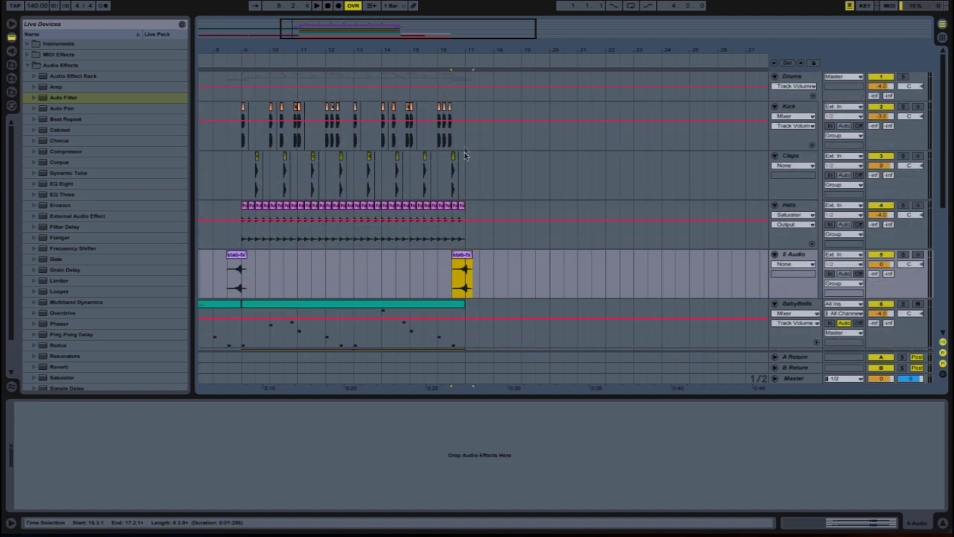
pyautogui.rightClick(795, 256)
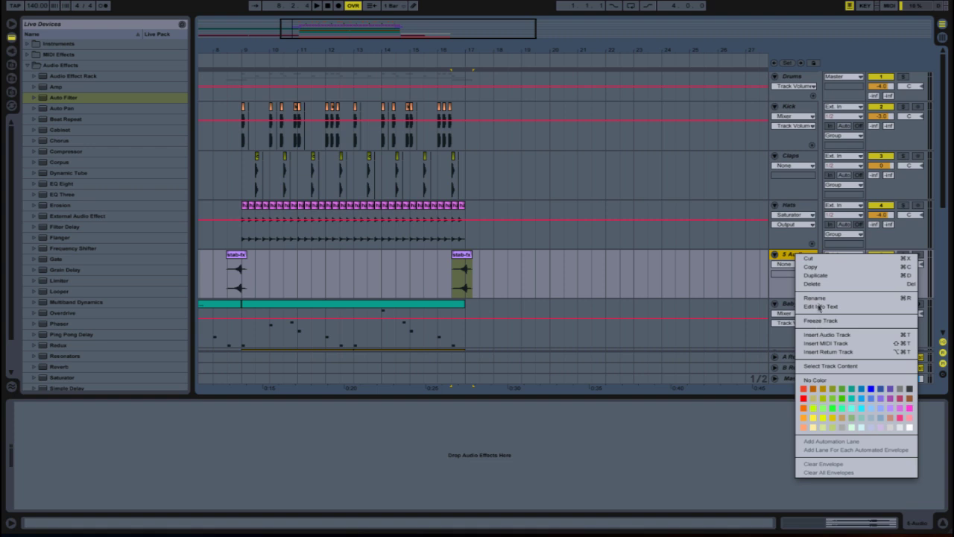
pyautogui.click(826, 336)
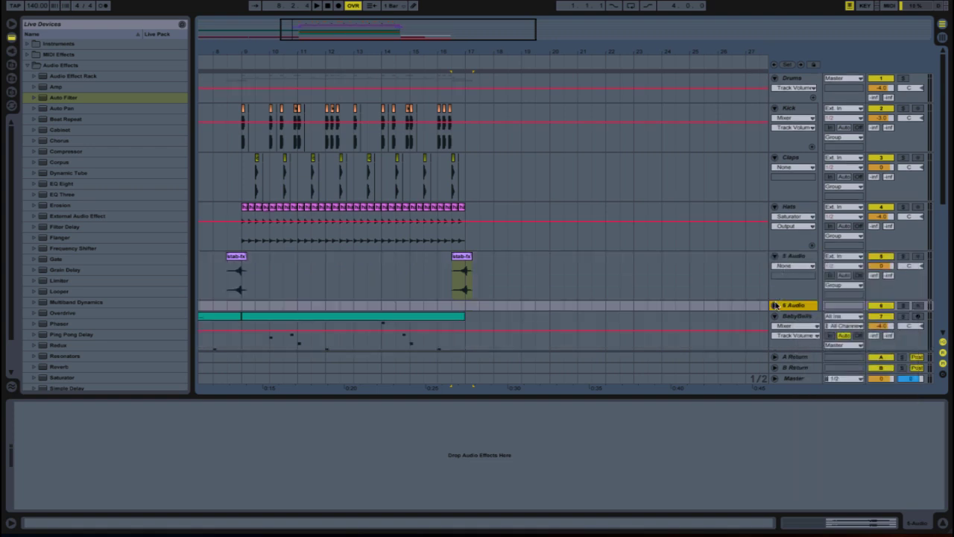
pyautogui.moveTo(775, 305); pyautogui.dragTo(796, 260)
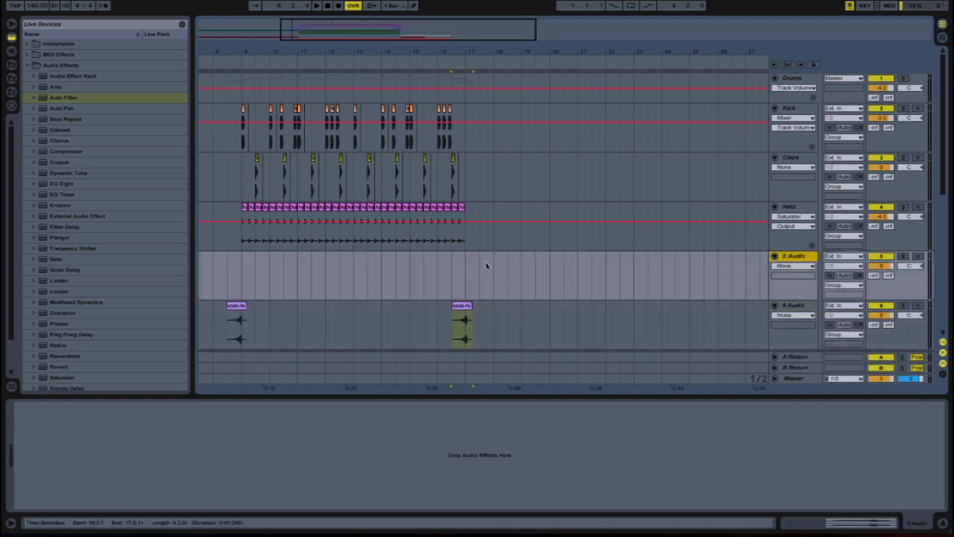
# Step: Copy a kick clip from the Kick track to the start of bar 17 on the new audio track
pyautogui.click(465, 274)
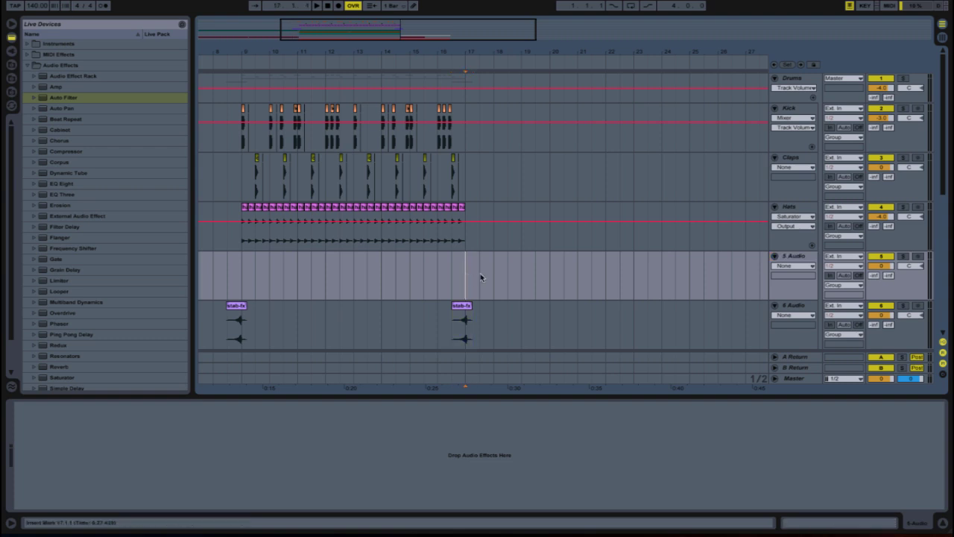
pyautogui.click(450, 112)
pyautogui.moveTo(432, 36); pyautogui.dragTo(411, 270)
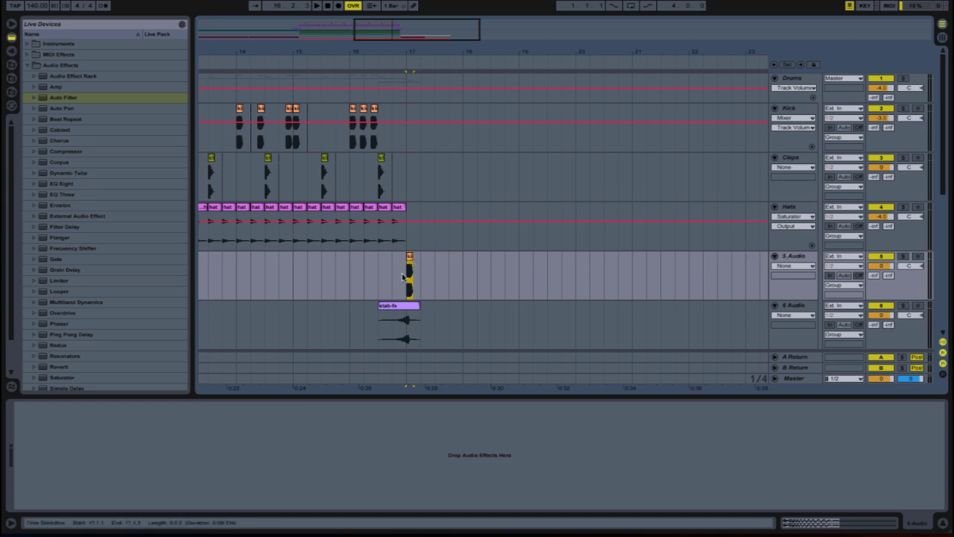
# Step: Rename the new audio track as bang
pyautogui.rightClick(791, 257)
pyautogui.click(811, 299)
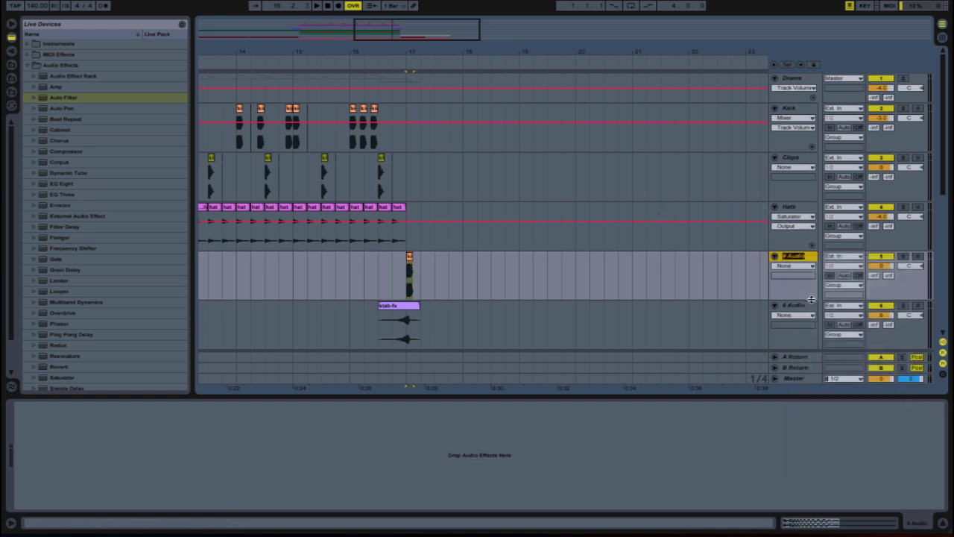
pyautogui.write('bang')
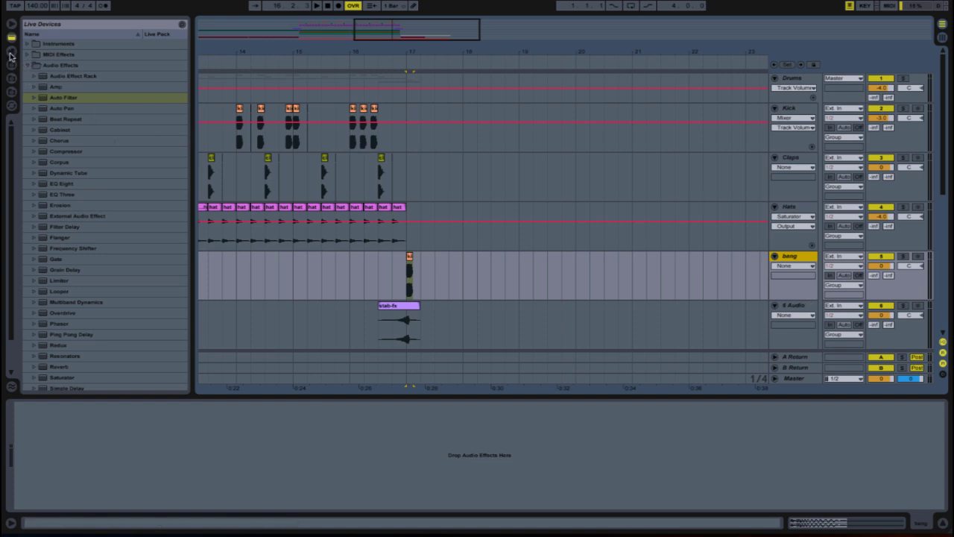
# Step: Add a Reverb audio effect to the bang track
pyautogui.click(74, 98)
pyautogui.scroll(-3, 67, 326)
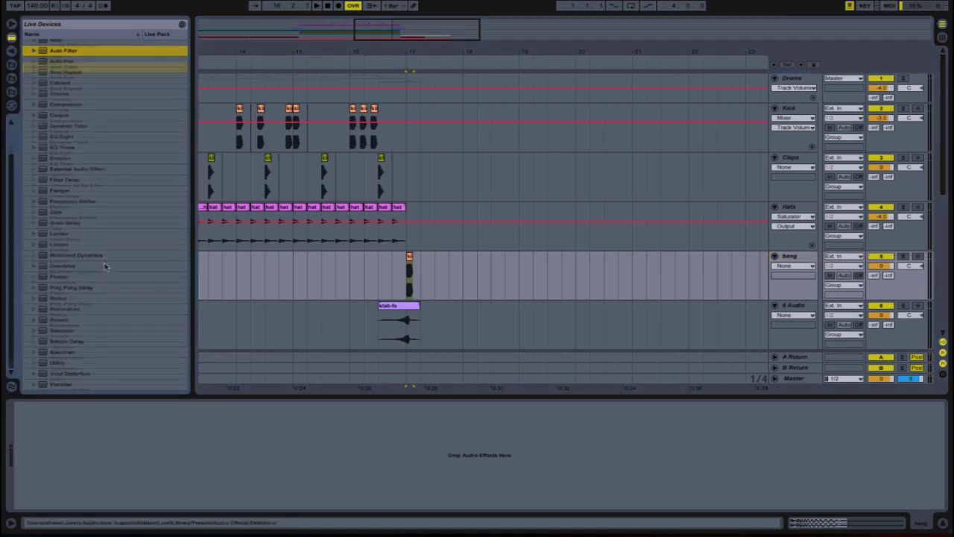
pyautogui.moveTo(56, 319); pyautogui.dragTo(268, 474)
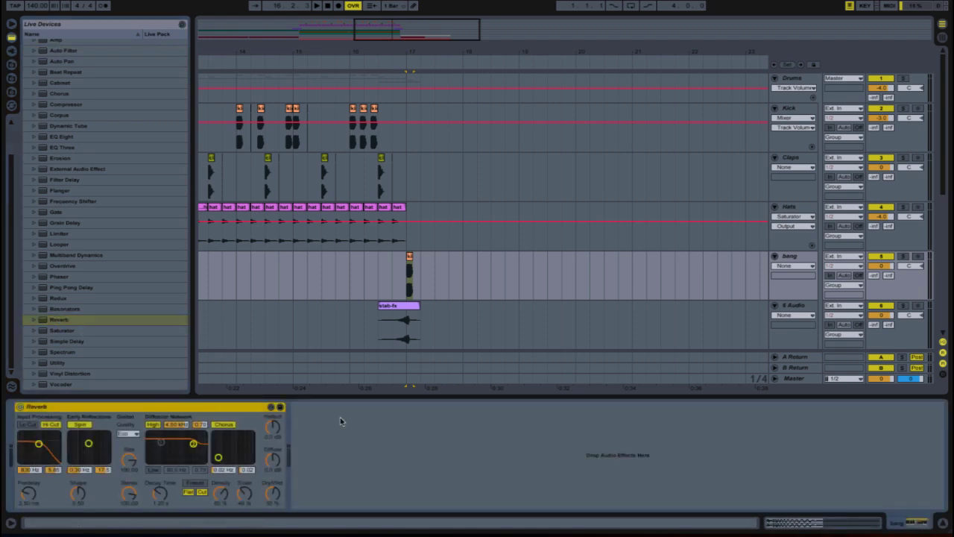
# Step: Solo the bang track and play its kick clip at bar 17 through the reverb
pyautogui.click(407, 258)
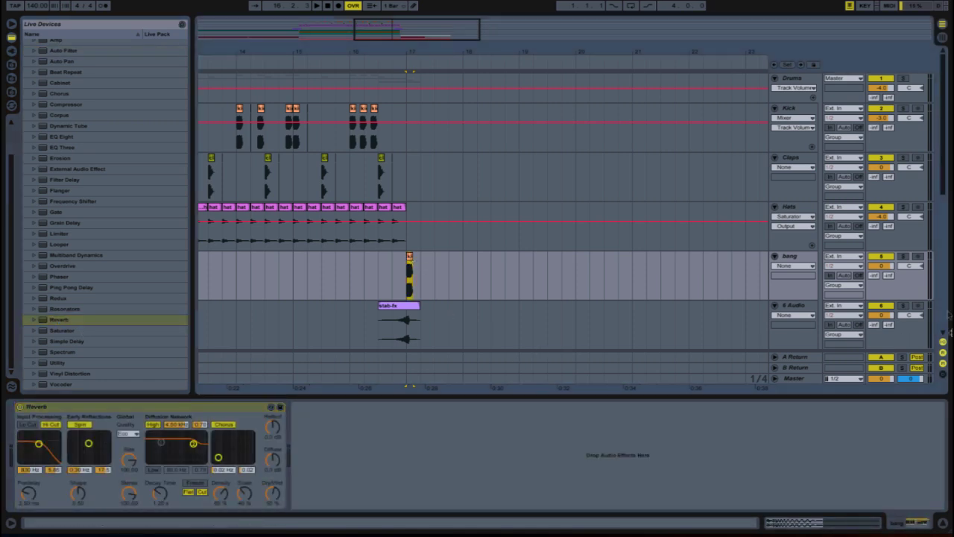
pyautogui.click(902, 259)
pyautogui.press('space')
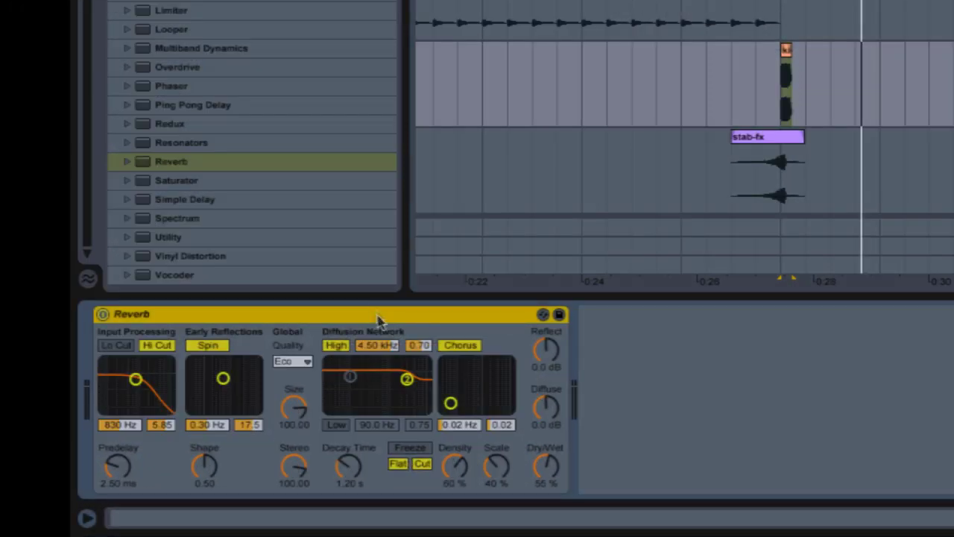
# Step: Set the Reverb's decay time to 6.24 s, density to 69 % and quality to High, and play the result
pyautogui.moveTo(348, 466); pyautogui.dragTo(348, 399)
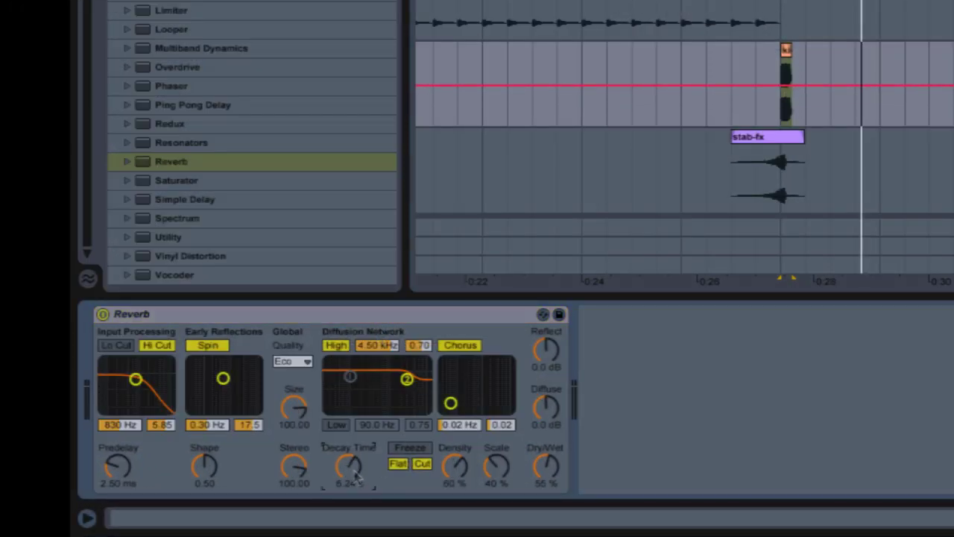
pyautogui.click(455, 466)
pyautogui.moveTo(454, 466); pyautogui.dragTo(456, 471)
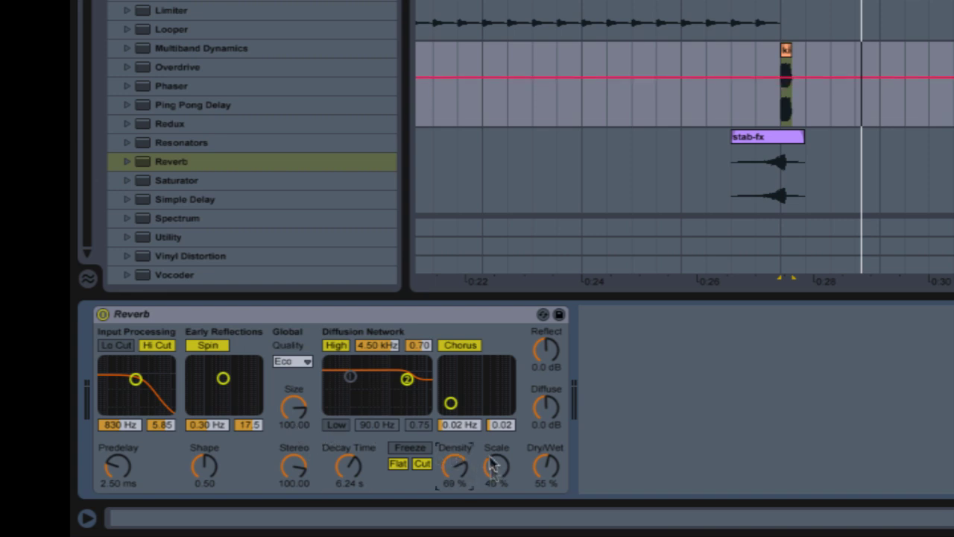
pyautogui.click(292, 362)
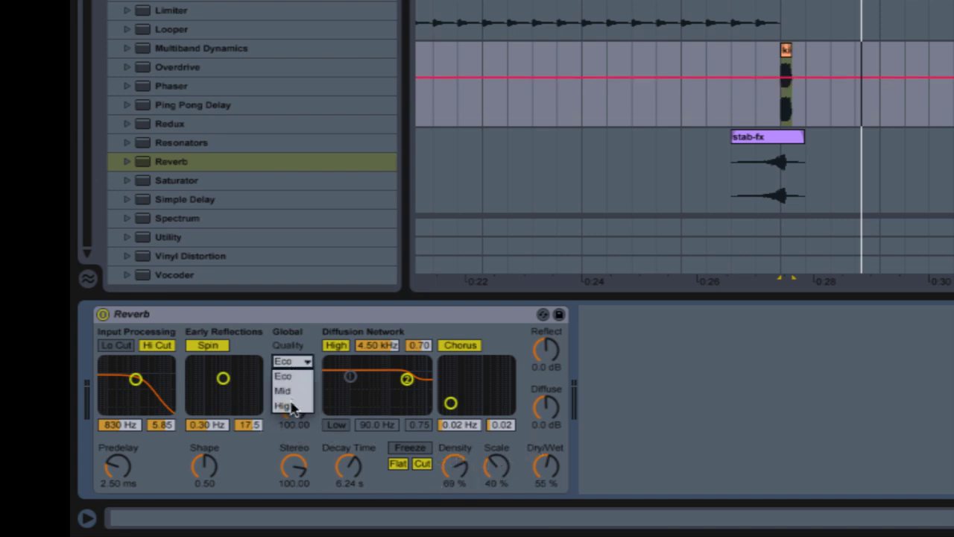
pyautogui.click(290, 406)
pyautogui.click(302, 328)
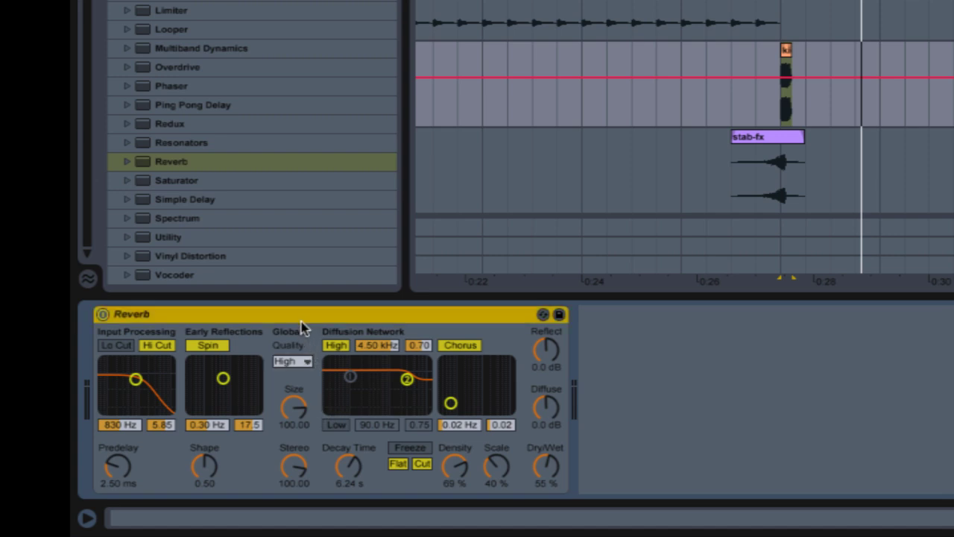
pyautogui.press('space')
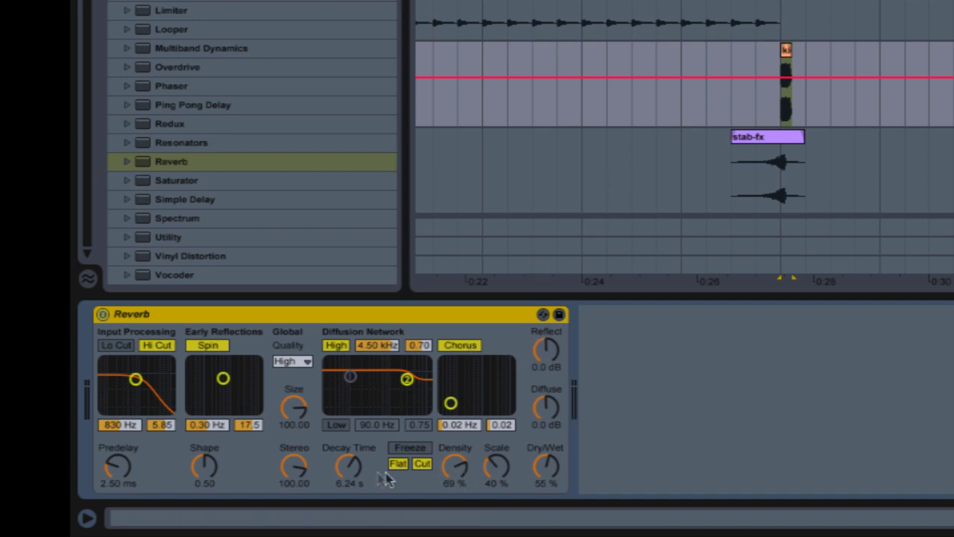
# Step: Set the Reverb's decay time to 4.34 s and replace its Hi Cut with a Lo Cut at about 4.32 kHz
pyautogui.moveTo(350, 479); pyautogui.dragTo(349, 497)
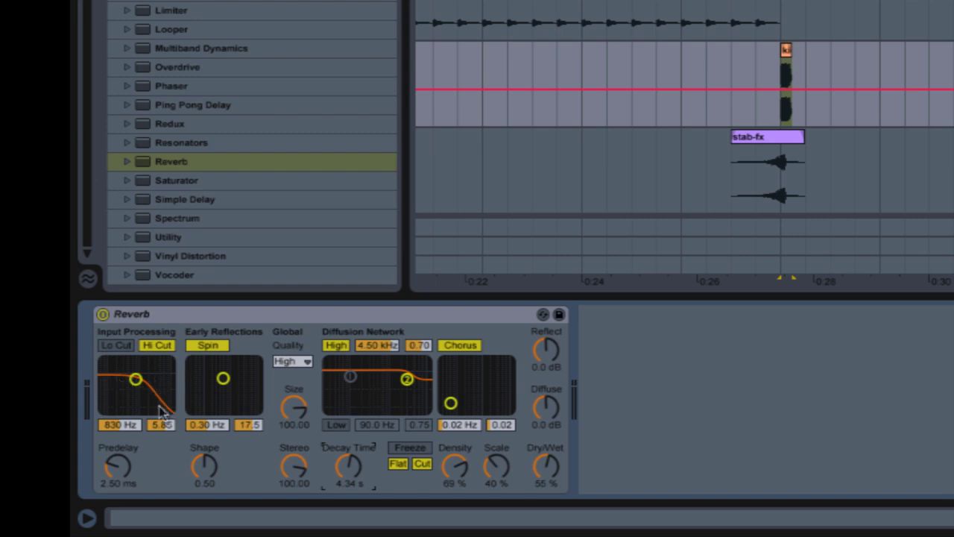
pyautogui.click(157, 345)
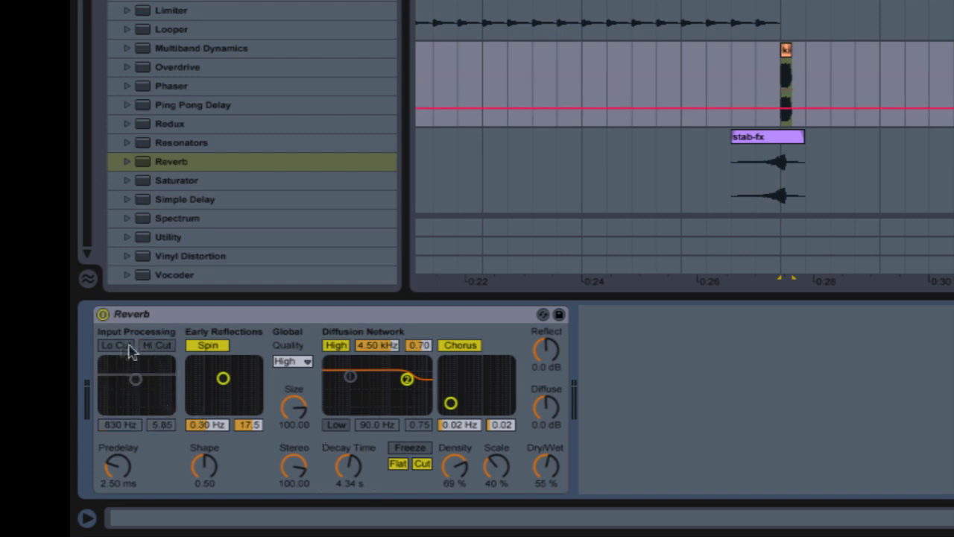
pyautogui.click(116, 345)
pyautogui.moveTo(135, 380); pyautogui.dragTo(151, 381)
pyautogui.press('space')
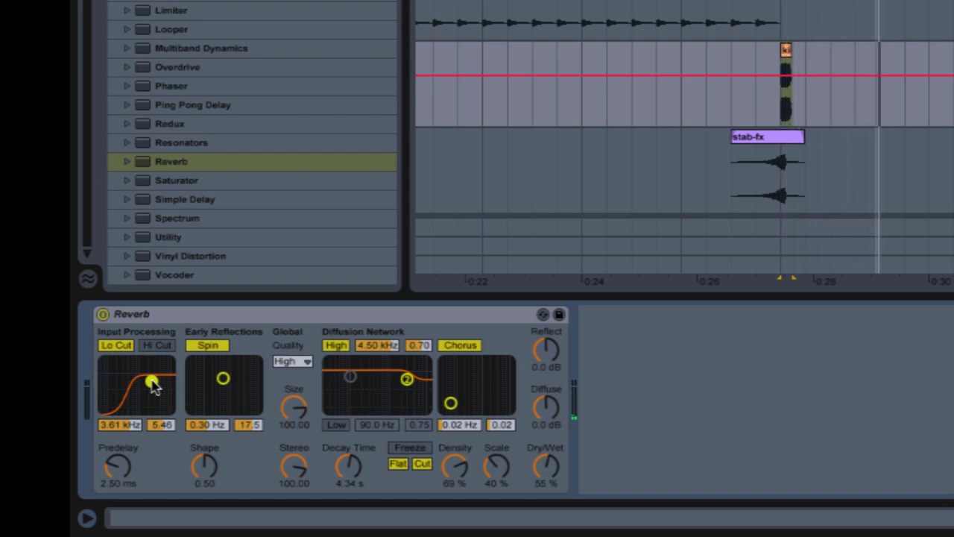
pyautogui.moveTo(149, 388); pyautogui.dragTo(156, 386)
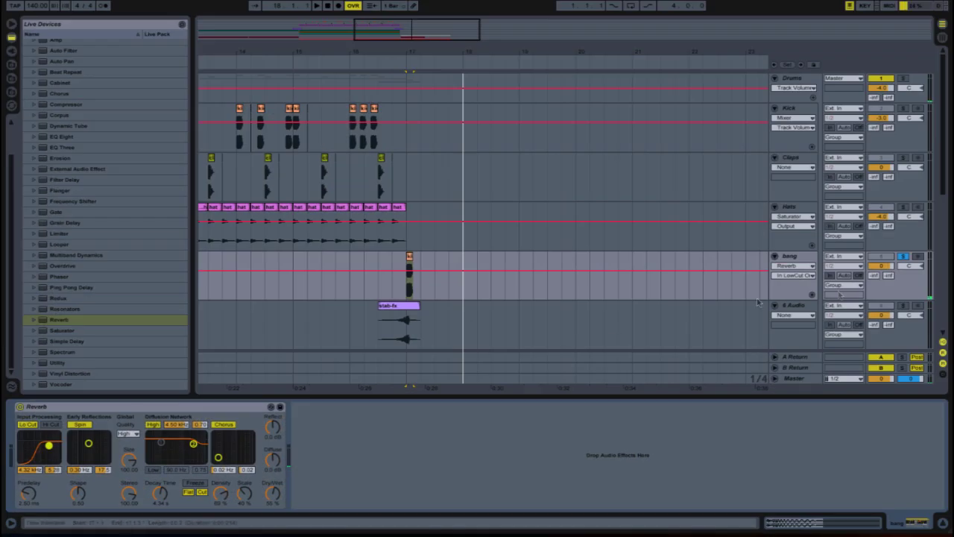
# Step: Unsolo the bang track and play the arrangement around bar 17 with all tracks
pyautogui.click(290, 63)
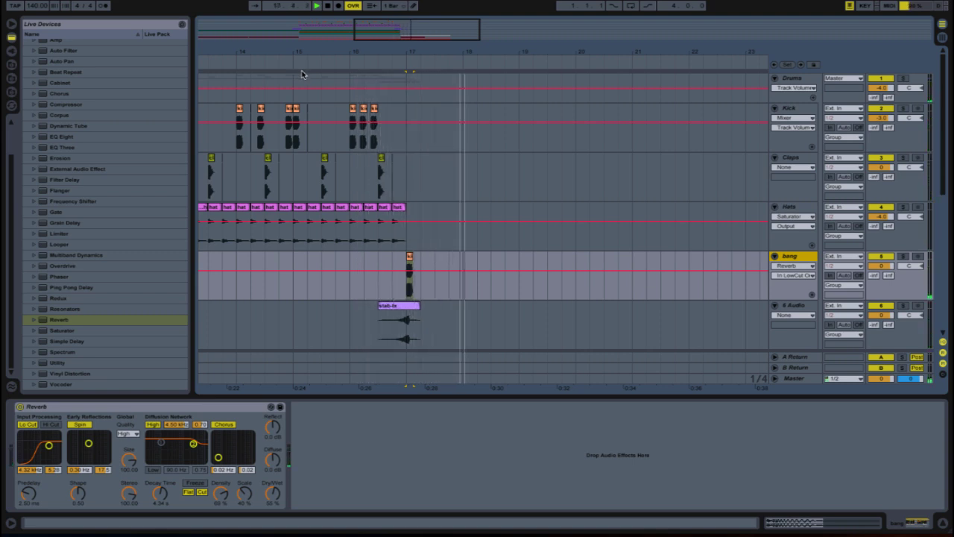
pyautogui.press('space')
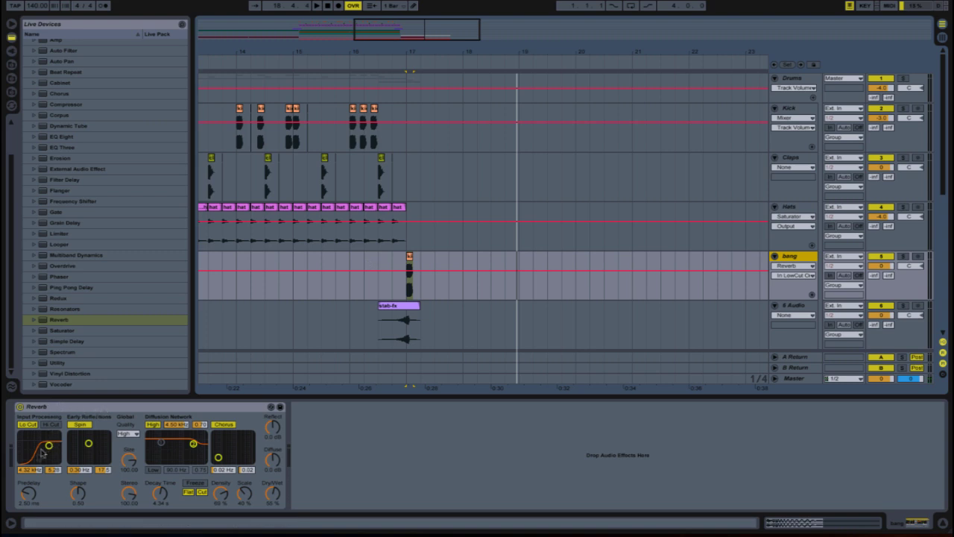
# Step: Try layering a copy of the last kick at bar 17 on the Kick track with the bang clip, and play both
pyautogui.click(374, 111)
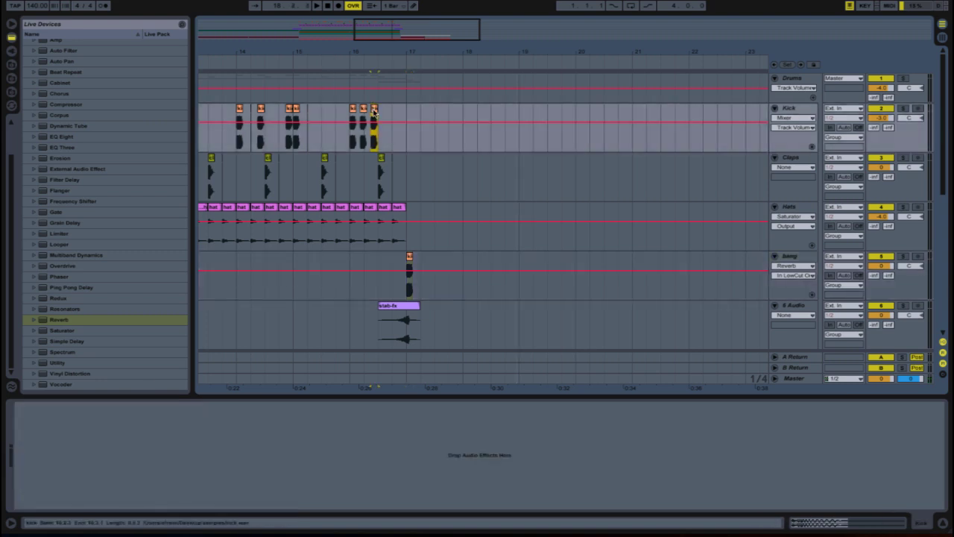
pyautogui.moveTo(374, 112); pyautogui.dragTo(409, 112)
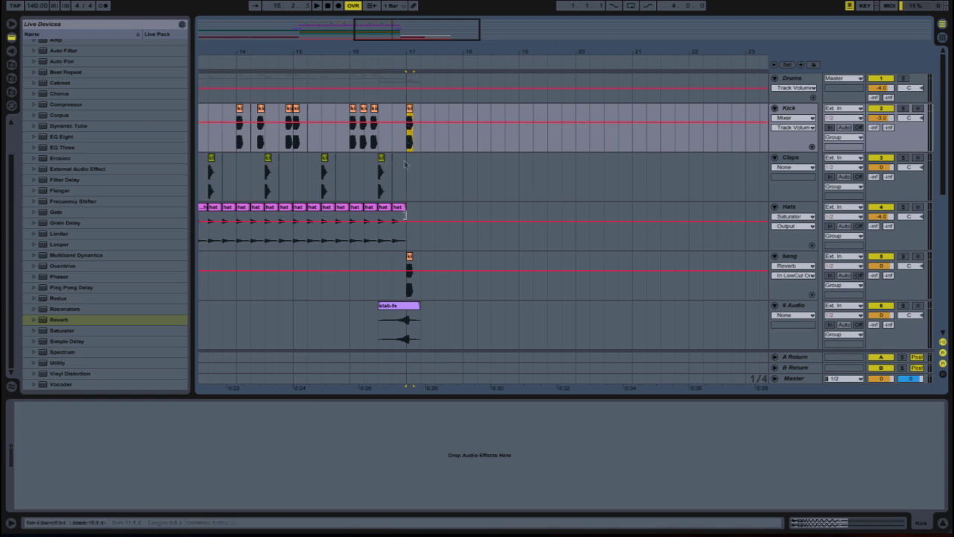
pyautogui.click(409, 261)
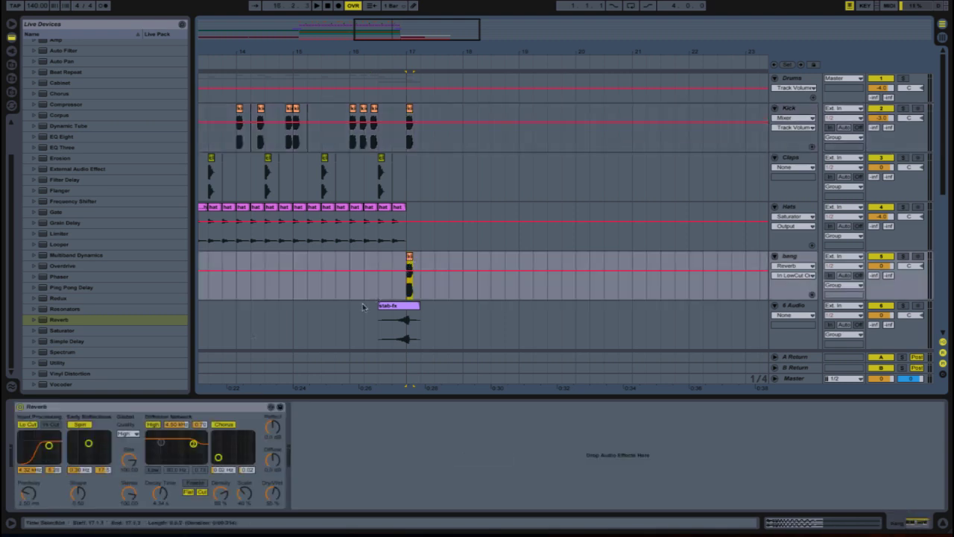
pyautogui.click(403, 110)
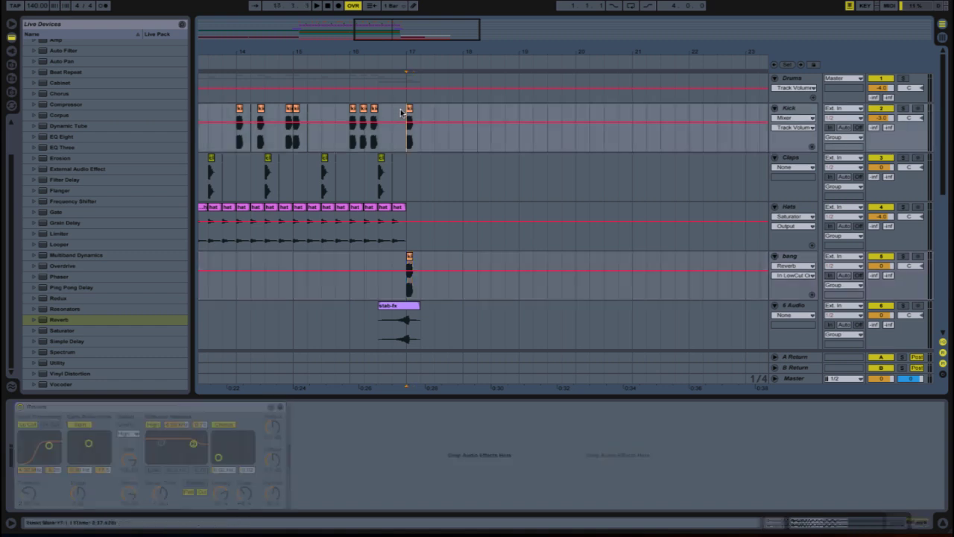
pyautogui.press('space')
pyautogui.moveTo(407, 115); pyautogui.dragTo(412, 149)
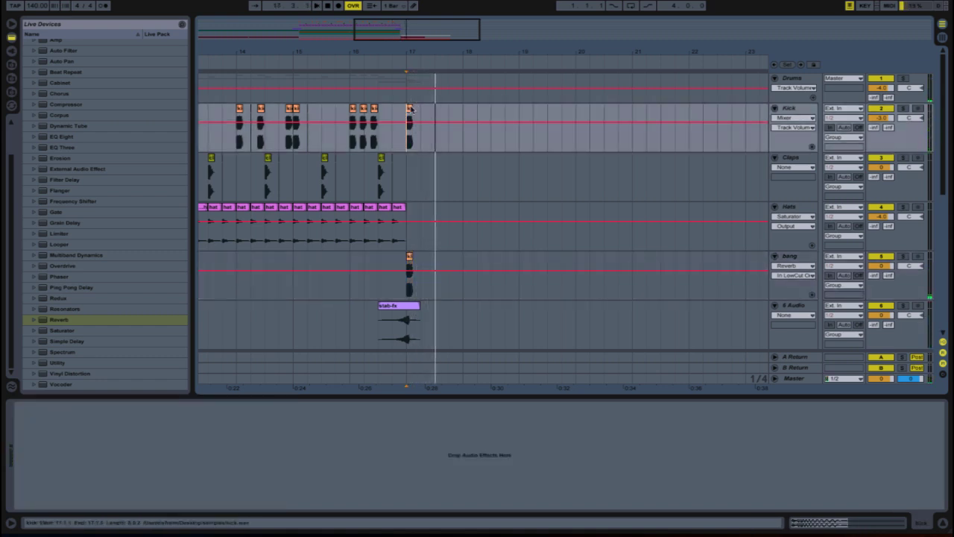
pyautogui.press('space')
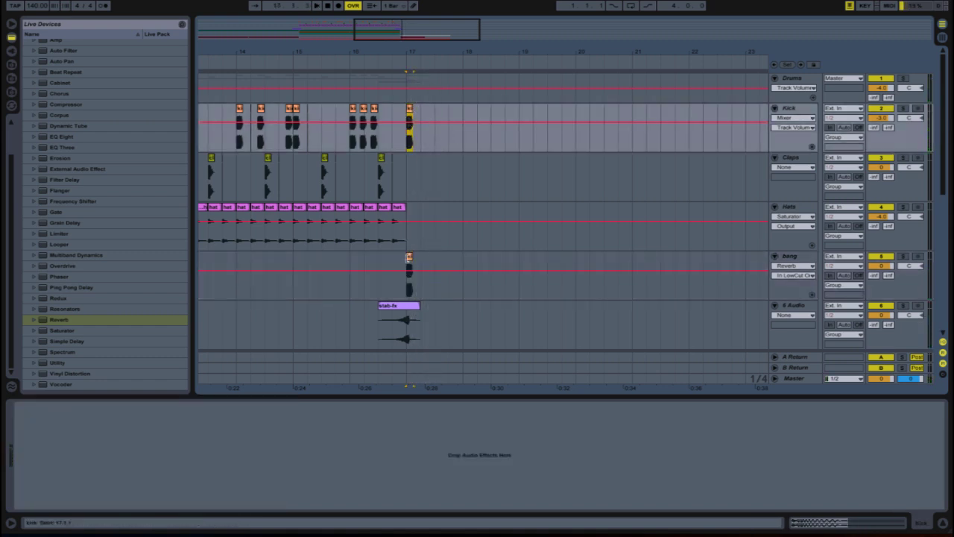
# Step: Delete the kick clip at bar 17 from the Kick track
pyautogui.click(409, 265)
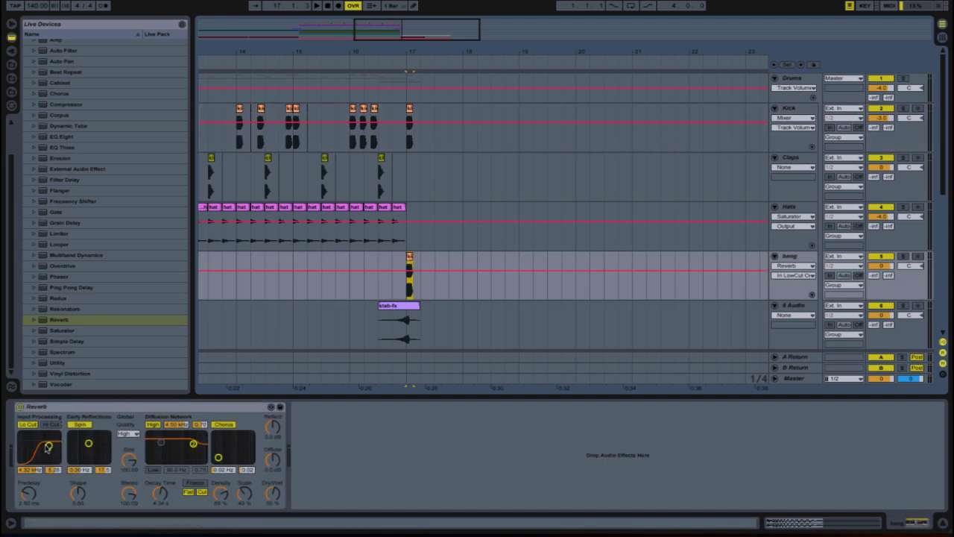
pyautogui.click(409, 111)
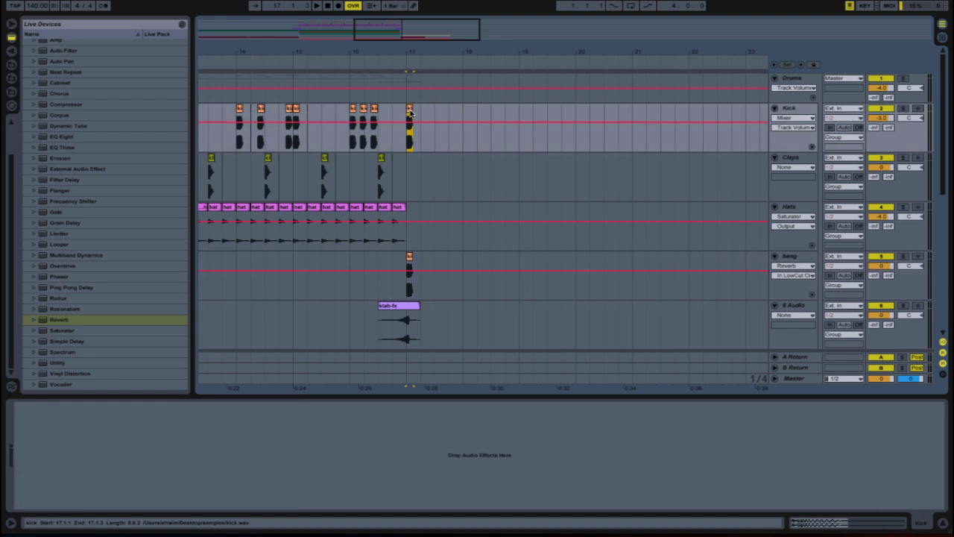
pyautogui.press('Delete')
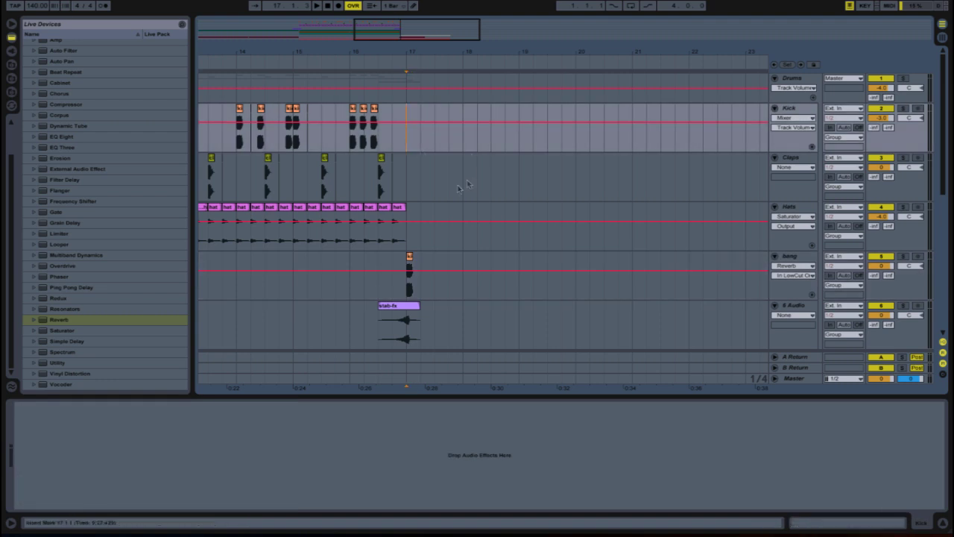
# Step: Copy one bar of hat clips into bar 20 on the Hats track, the last bar of the four-bar section from bar 17 to 21
pyautogui.scroll(-3, 458, 187)
pyautogui.scroll(3, 452, 196)
pyautogui.scroll(-5, 480, 160)
pyautogui.scroll(-2, 479, 166)
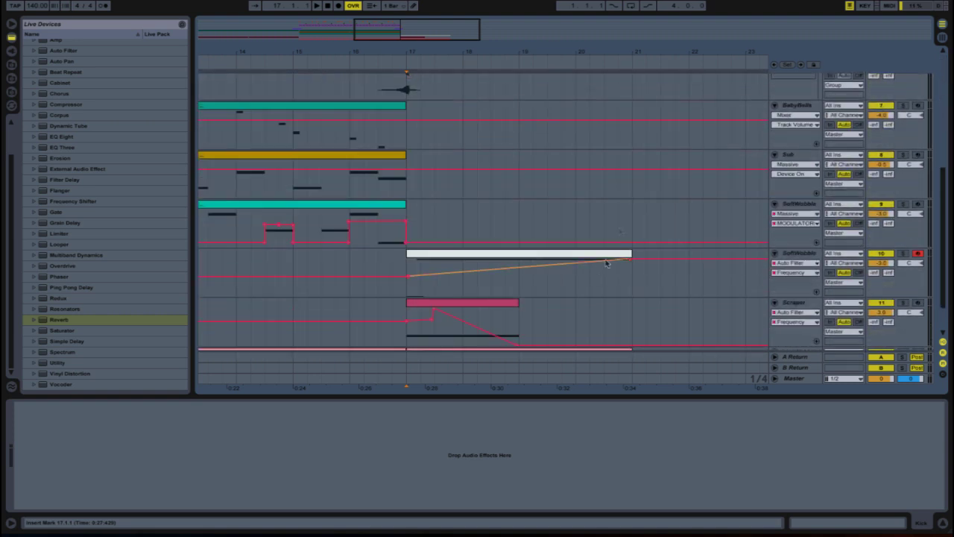
pyautogui.moveTo(630, 225); pyautogui.dragTo(409, 82)
pyautogui.scroll(6, 452, 156)
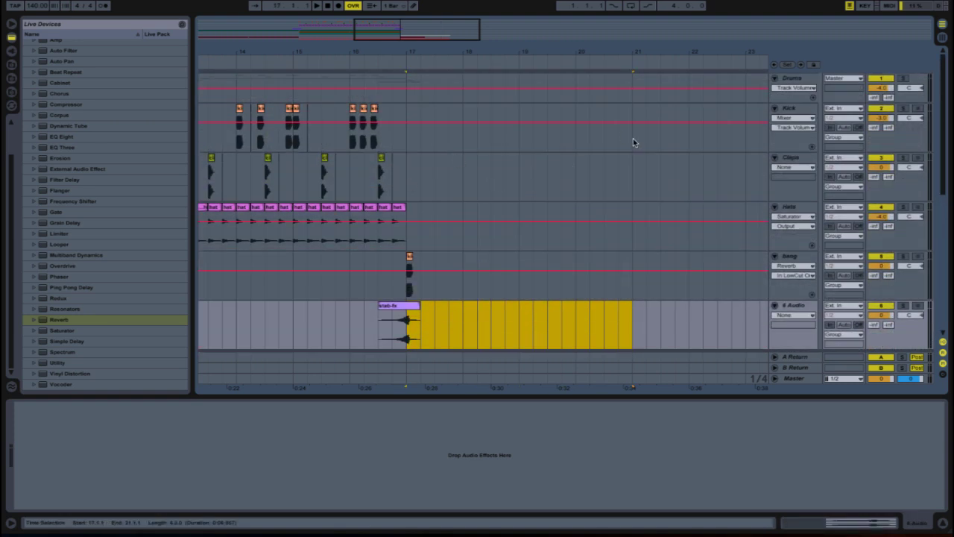
pyautogui.moveTo(632, 138); pyautogui.dragTo(408, 144)
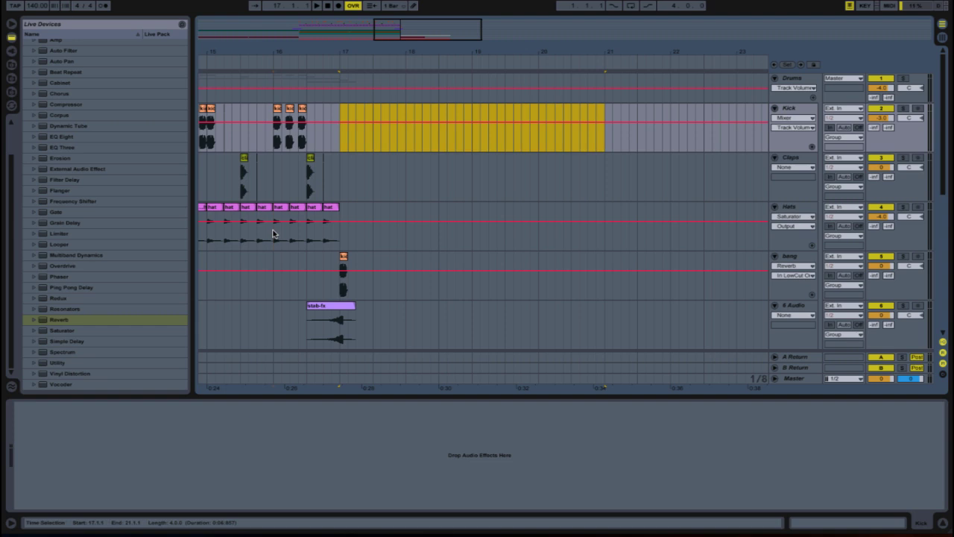
pyautogui.moveTo(273, 233); pyautogui.dragTo(598, 211)
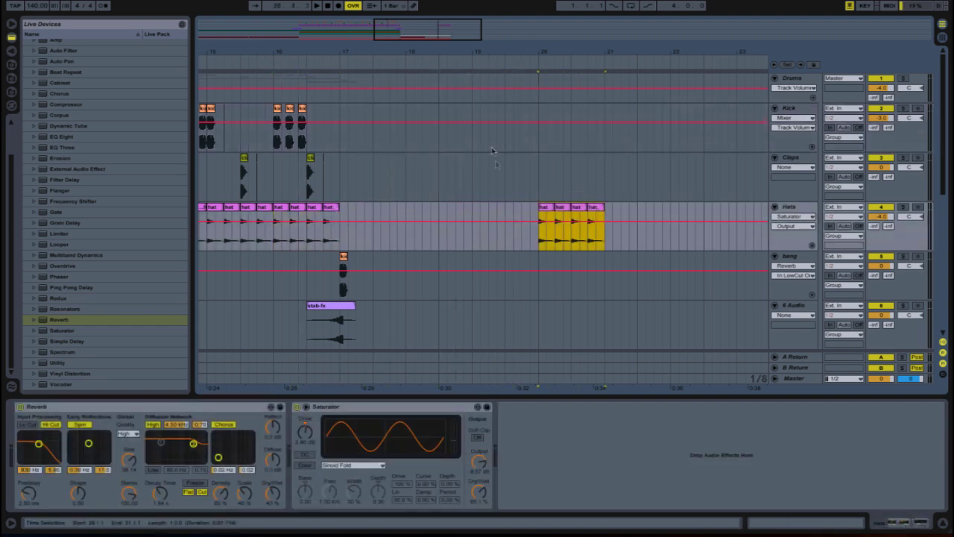
pyautogui.scroll(-5, 495, 164)
pyautogui.scroll(3, 495, 167)
pyautogui.scroll(3, 495, 167)
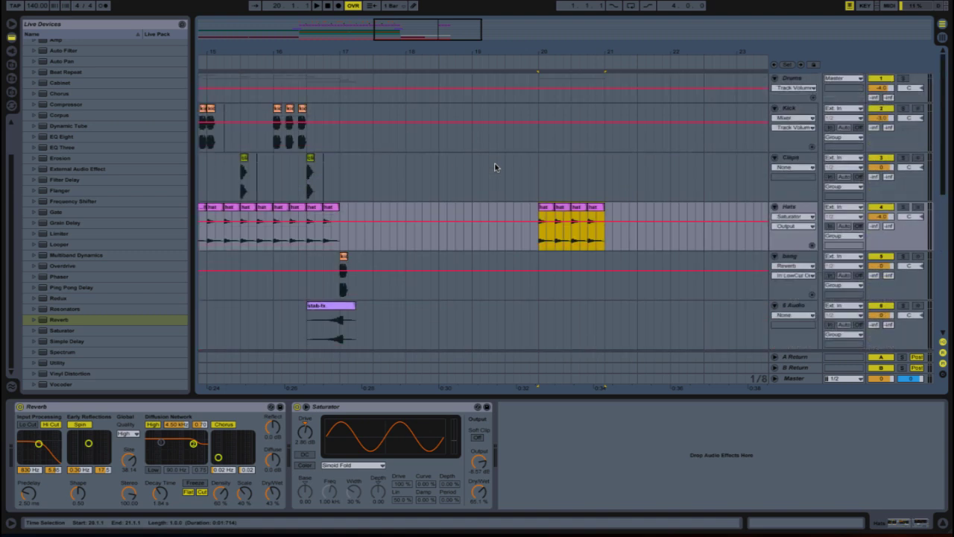
# Step: Copy the last kick to bar 17 on the Kick track and repeat it every two beats up to beat 19.3
pyautogui.click(341, 146)
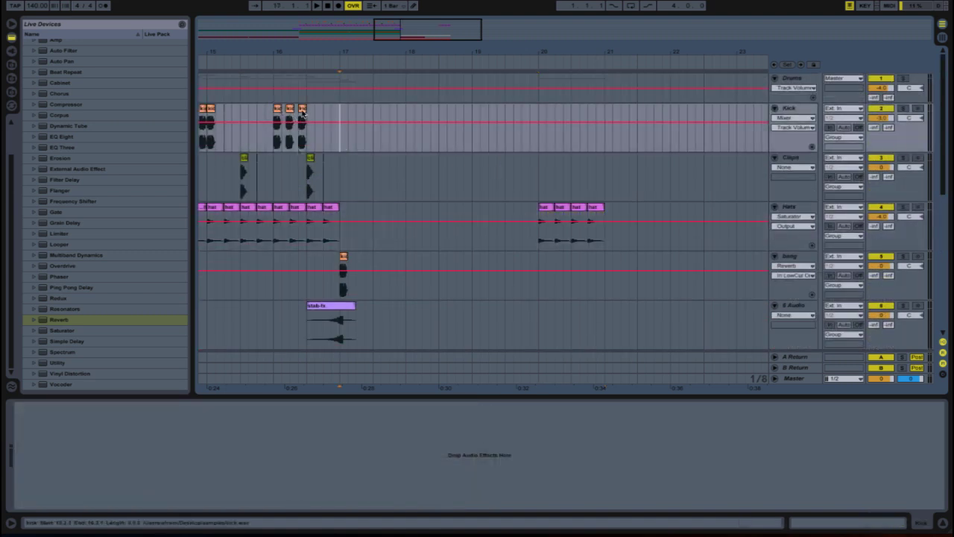
pyautogui.moveTo(302, 112); pyautogui.dragTo(344, 114)
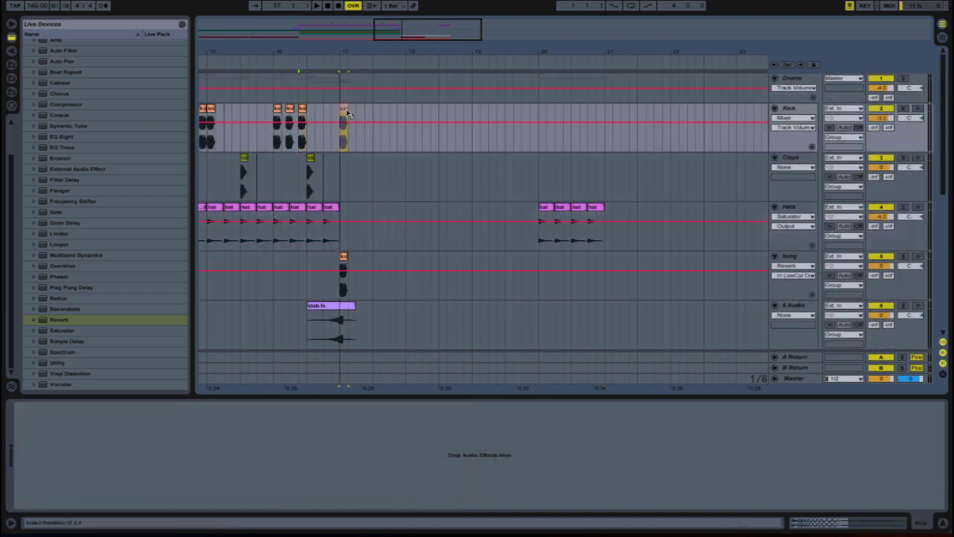
pyautogui.keyDown('shift'); pyautogui.click(368, 139); pyautogui.keyUp('shift')
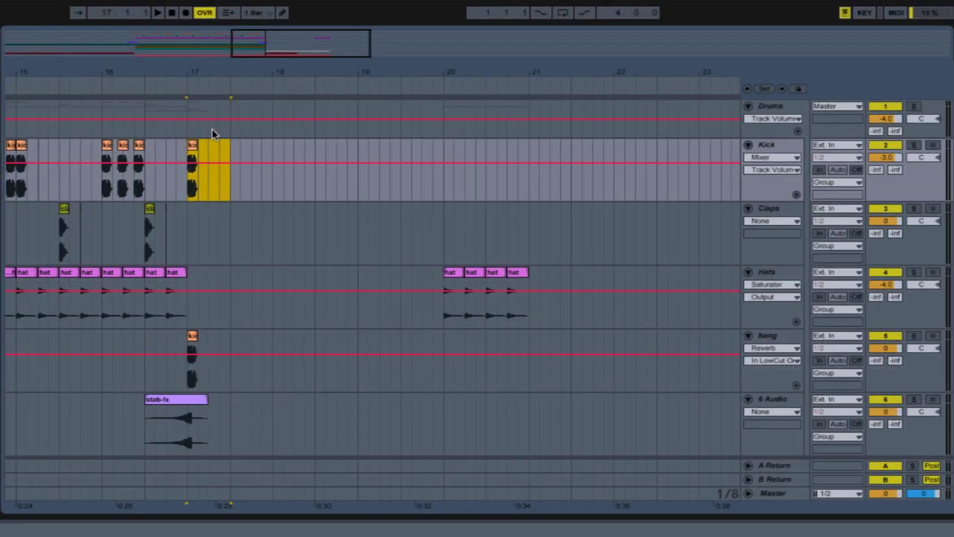
pyautogui.hotkey('ctrl', 'd')
pyautogui.hotkey('ctrl', 'd')
pyautogui.hotkey('ctrl', 'd')
pyautogui.hotkey('ctrl', 'd')
pyautogui.hotkey('ctrl', 'd')
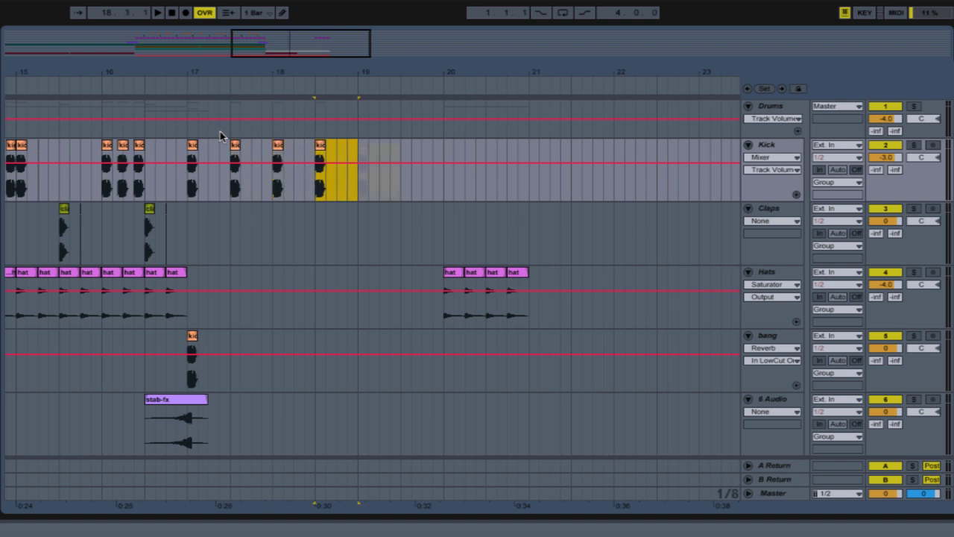
# Step: Delete the kick clip at bar 17 on the Kick track, leaving that hit to the bang track
pyautogui.click(193, 147)
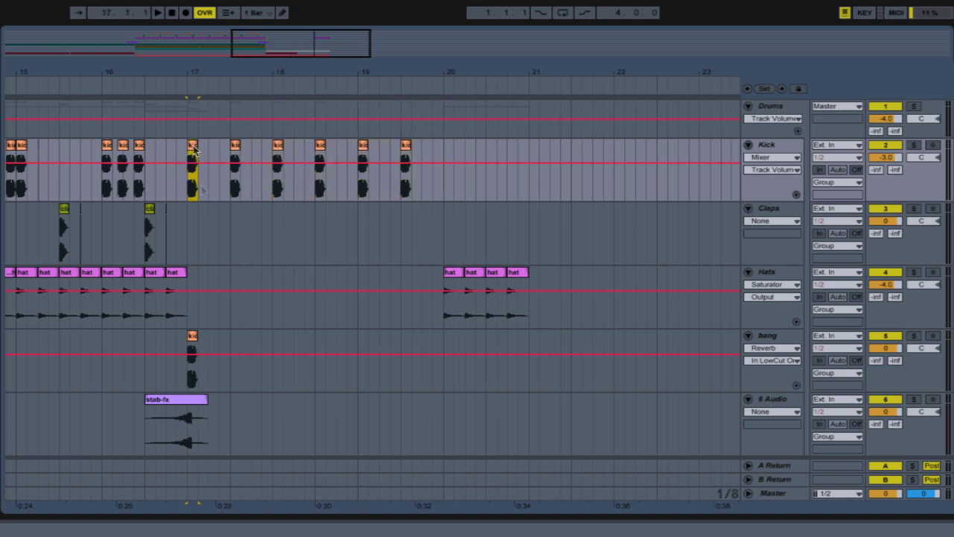
pyautogui.press('Delete')
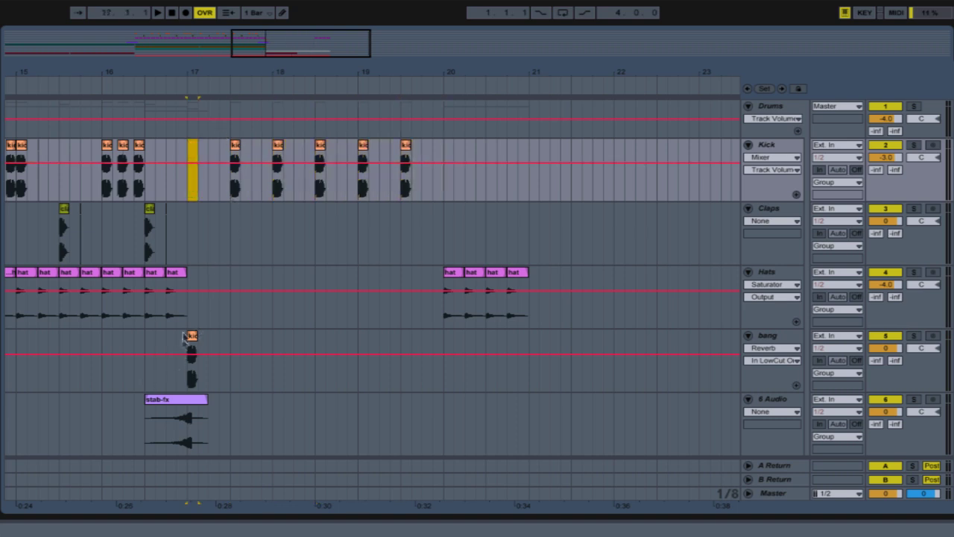
pyautogui.click(192, 335)
pyautogui.click(187, 186)
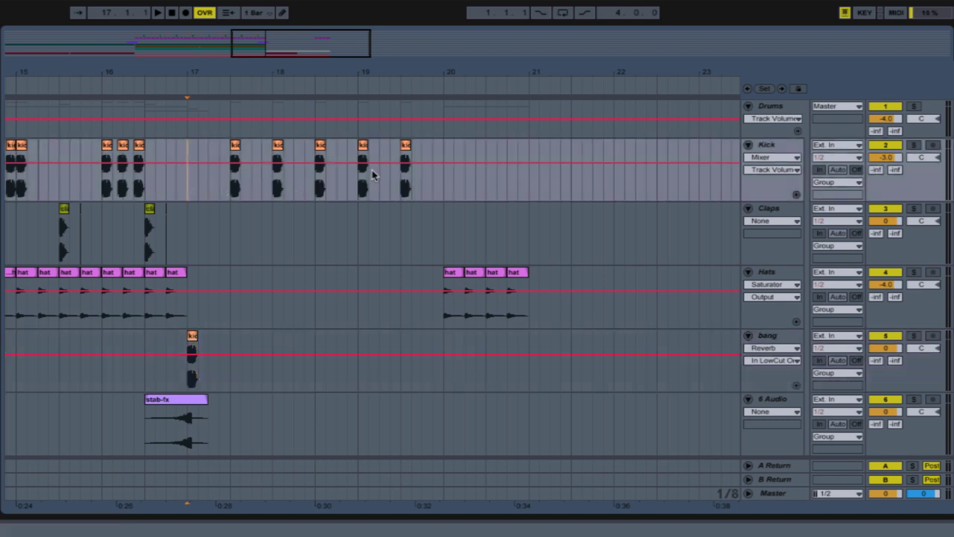
# Step: Copy the kick into bar 20 on beats 1 and 2, and every half beat across beats 3 and 4
pyautogui.click(406, 149)
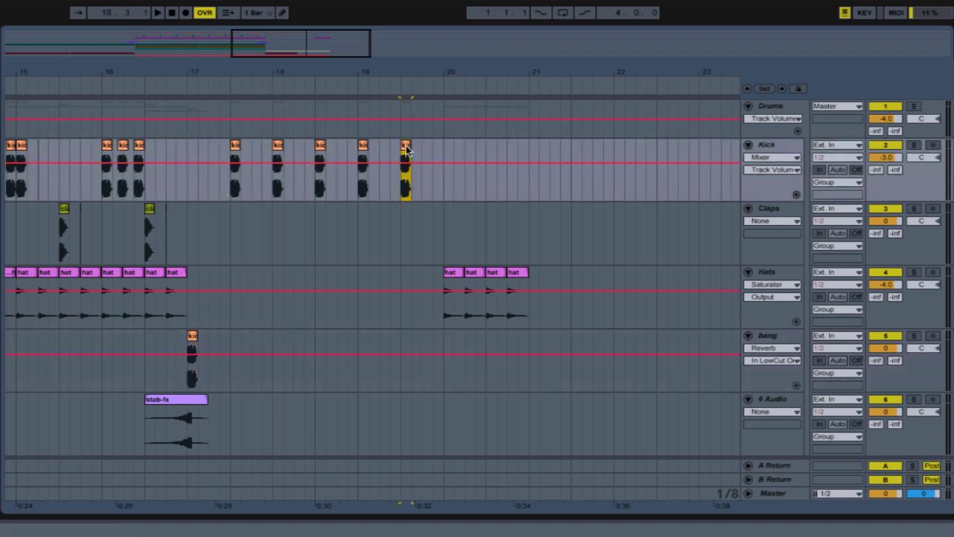
pyautogui.moveTo(408, 150); pyautogui.dragTo(503, 151)
pyautogui.hotkey('ctrl', 'd')
pyautogui.hotkey('ctrl', 'd')
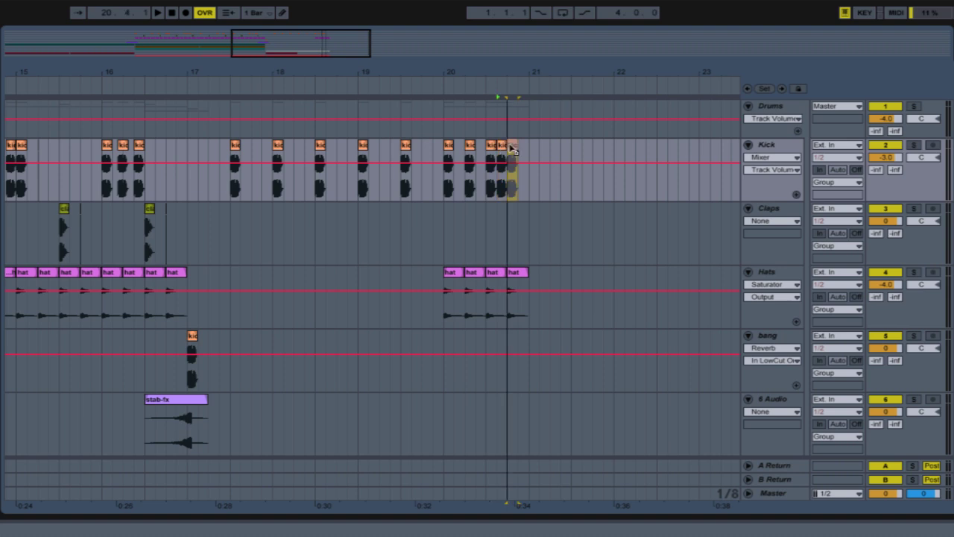
# Step: Play the arrangement from just before bar 17 through the new kick pattern up to bar 21
pyautogui.moveTo(291, 60); pyautogui.dragTo(198, 111)
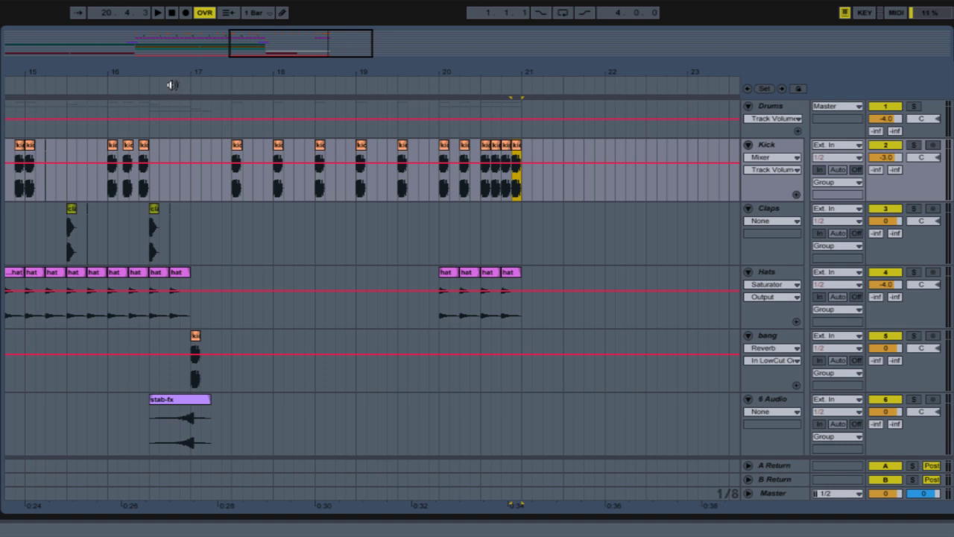
pyautogui.click(171, 84)
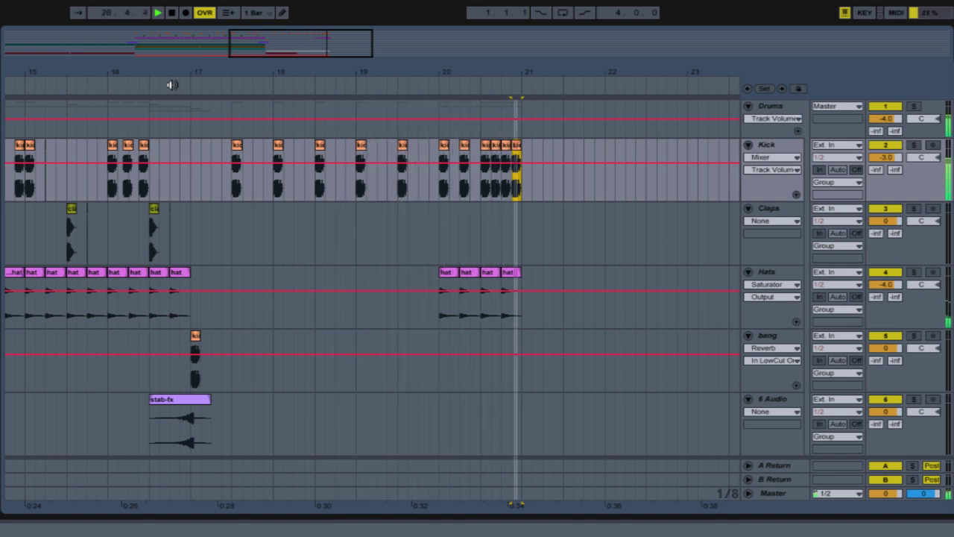
pyautogui.press('space')
# Step: Add kick copies on beats 2 and 4 of bar 19 and at the half beats 20.1.3 and 20.2.3
pyautogui.click(362, 147)
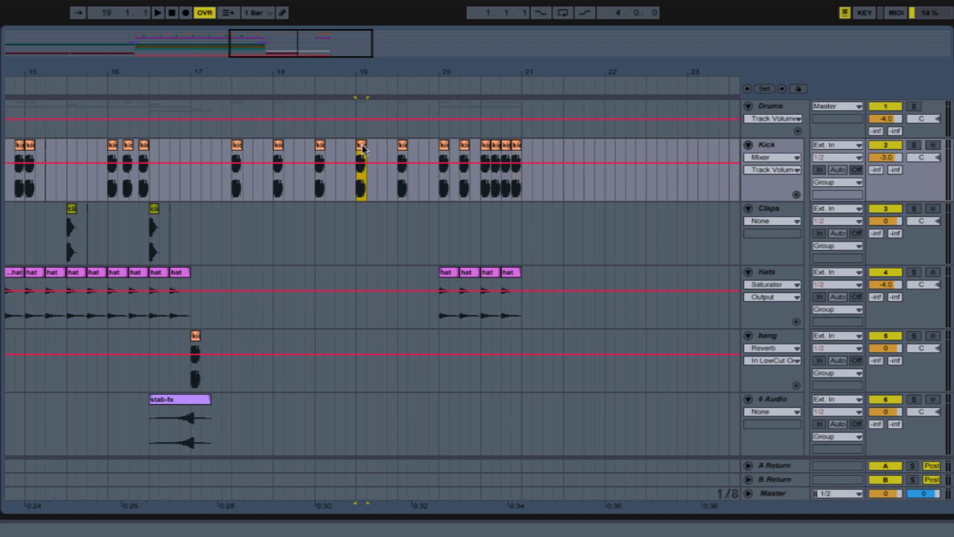
pyautogui.hotkey('ctrl', 'd')
pyautogui.hotkey('ctrl', 'd')
pyautogui.hotkey('ctrl', 'd')
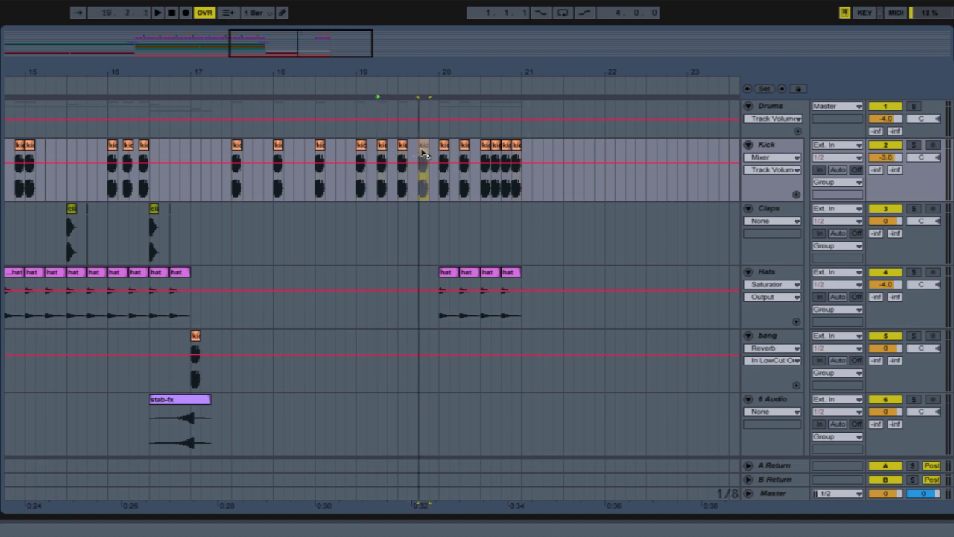
pyautogui.moveTo(423, 149); pyautogui.dragTo(455, 149)
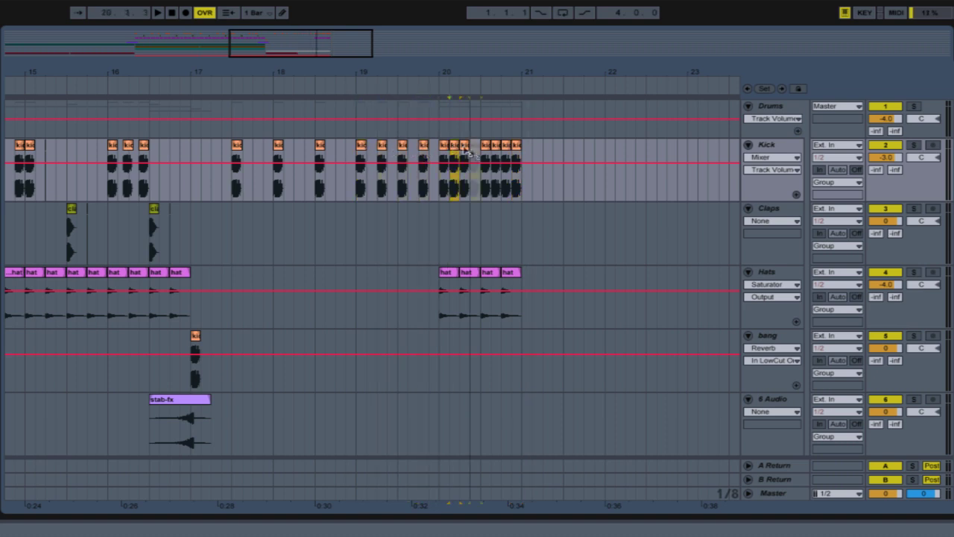
# Step: Select the first half of the kick at 20.3 and duplicate it to fill beat 3 of bar 20 with quarter-beat kicks
pyautogui.moveTo(459, 195); pyautogui.dragTo(520, 199)
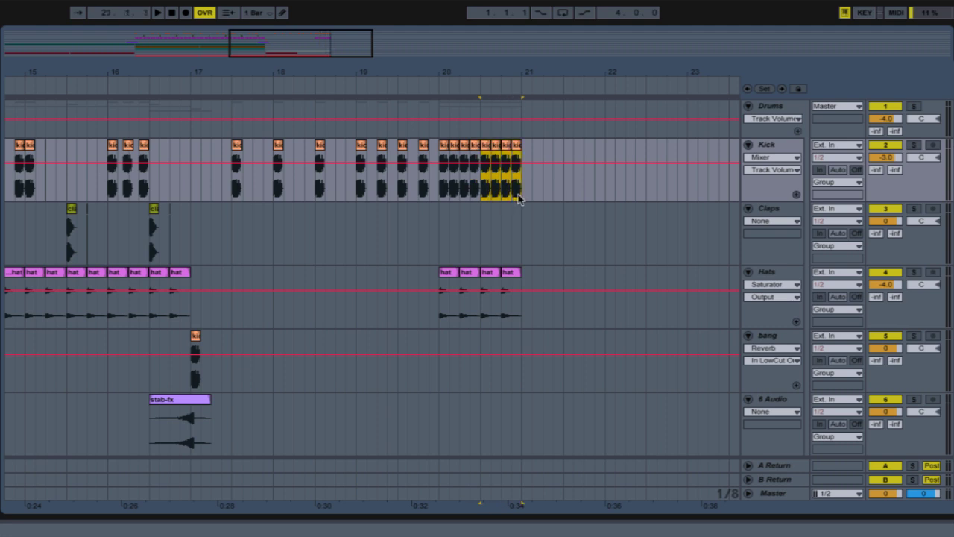
pyautogui.moveTo(396, 73); pyautogui.dragTo(396, 138)
pyautogui.click(398, 197)
pyautogui.moveTo(422, 197); pyautogui.dragTo(401, 197)
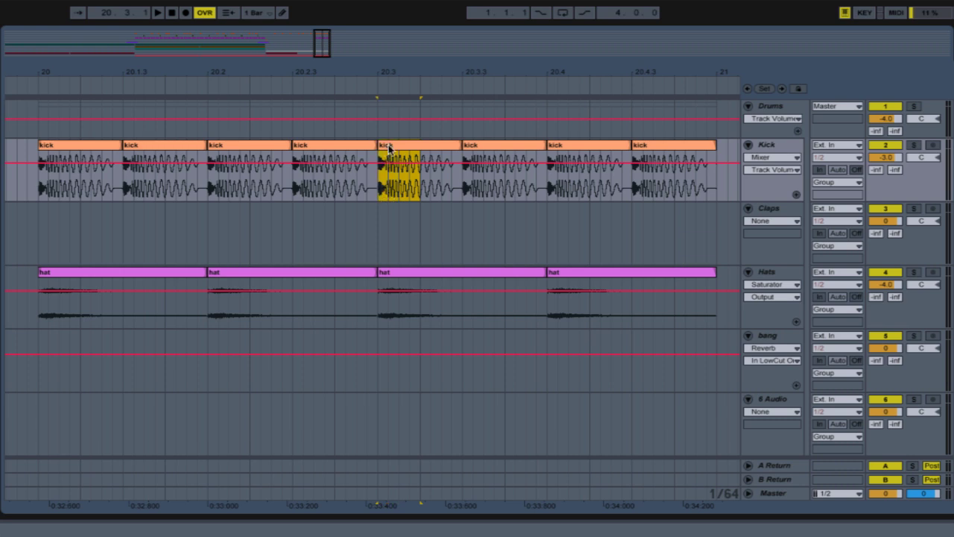
pyautogui.hotkey('ctrl', 'd')
pyautogui.hotkey('ctrl', 'd')
pyautogui.hotkey('ctrl', 'd')
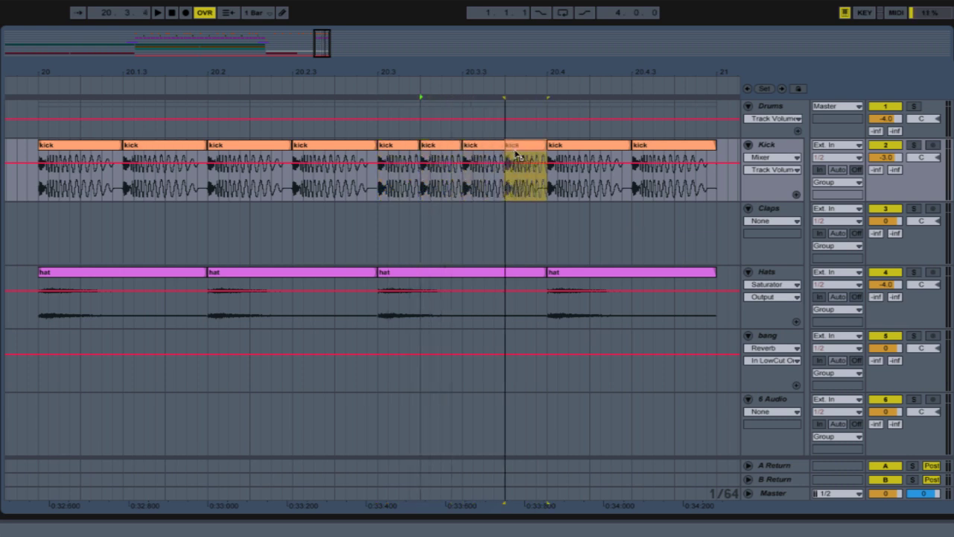
# Step: Undo the misplaced kick copy and continue the quarter-beat kicks through beat 4 to the end of bar 20
pyautogui.moveTo(519, 151); pyautogui.dragTo(611, 151)
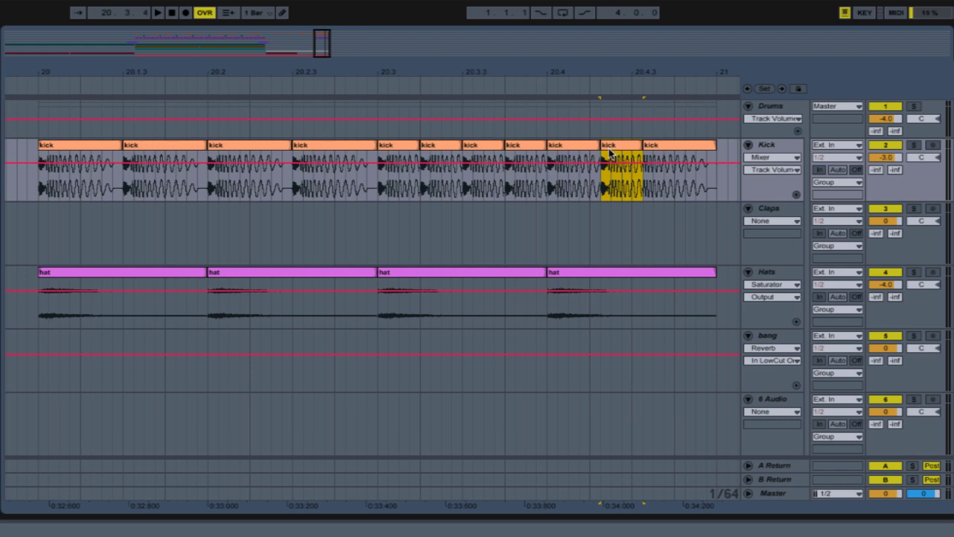
pyautogui.hotkey('ctrl', 'z')
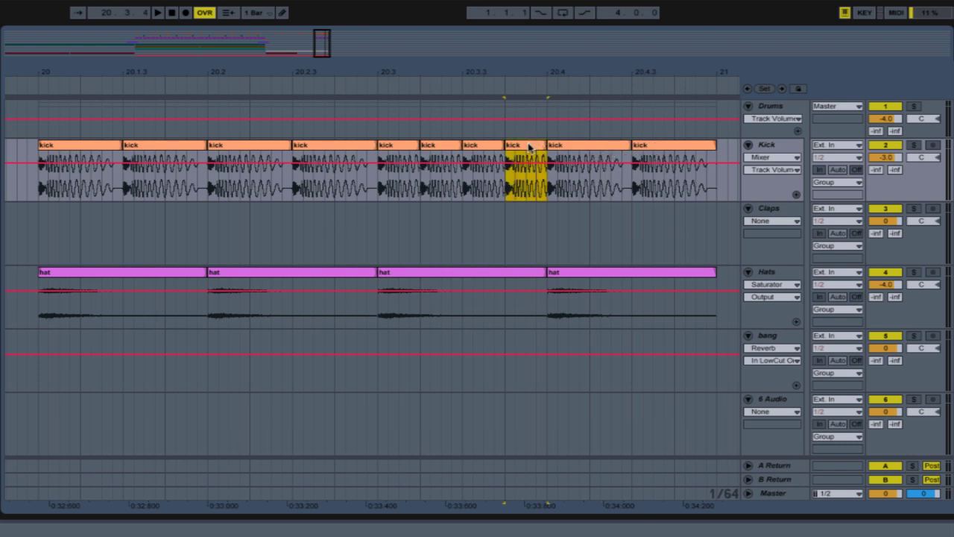
pyautogui.hotkey('ctrl', 'd')
pyautogui.hotkey('ctrl', 'd')
pyautogui.hotkey('ctrl', 'd')
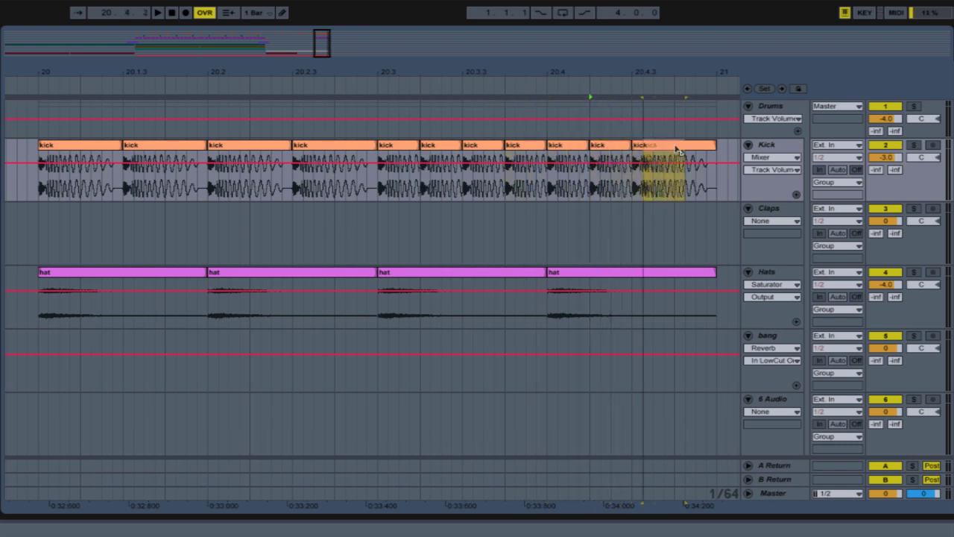
pyautogui.hotkey('ctrl', 'd')
# Step: Play the section from beat 16.4 through the accelerating kick roll to bar 21
pyautogui.moveTo(324, 47); pyautogui.dragTo(212, 76)
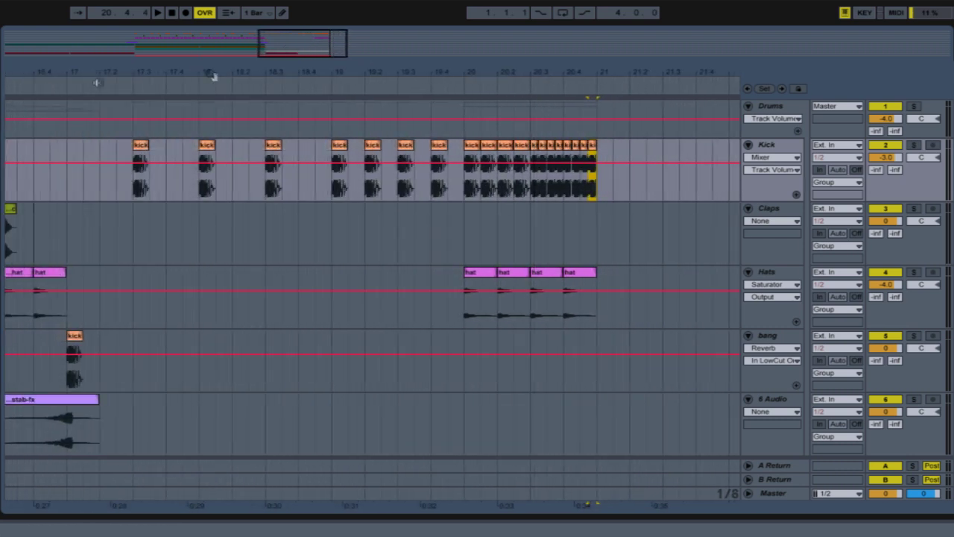
pyautogui.click(41, 87)
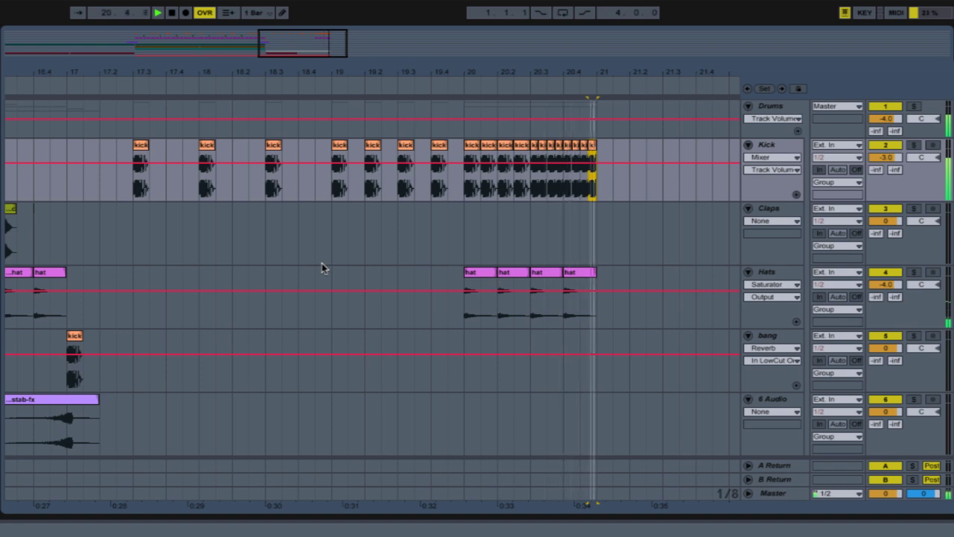
pyautogui.moveTo(313, 60); pyautogui.dragTo(298, 216)
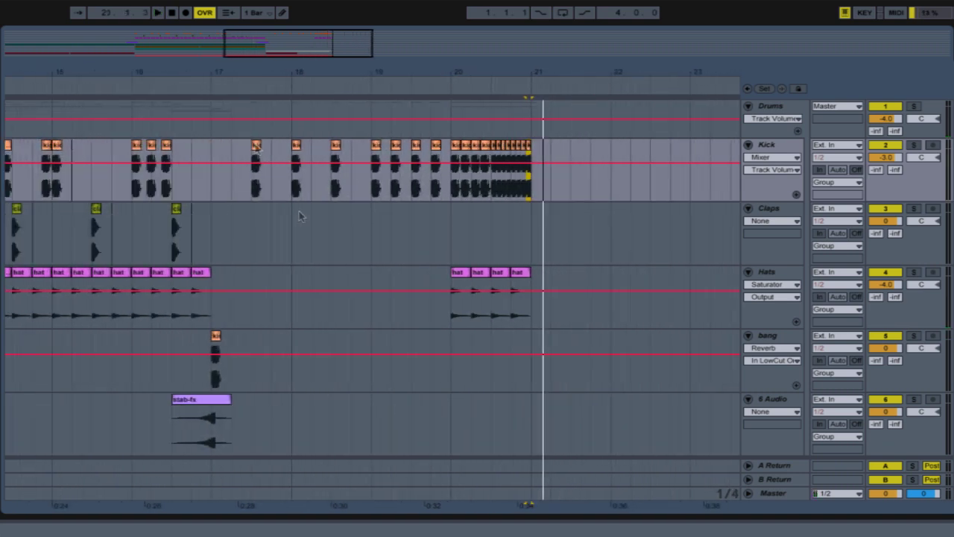
# Step: Add an Auto Filter to the Kick track
pyautogui.click(212, 192)
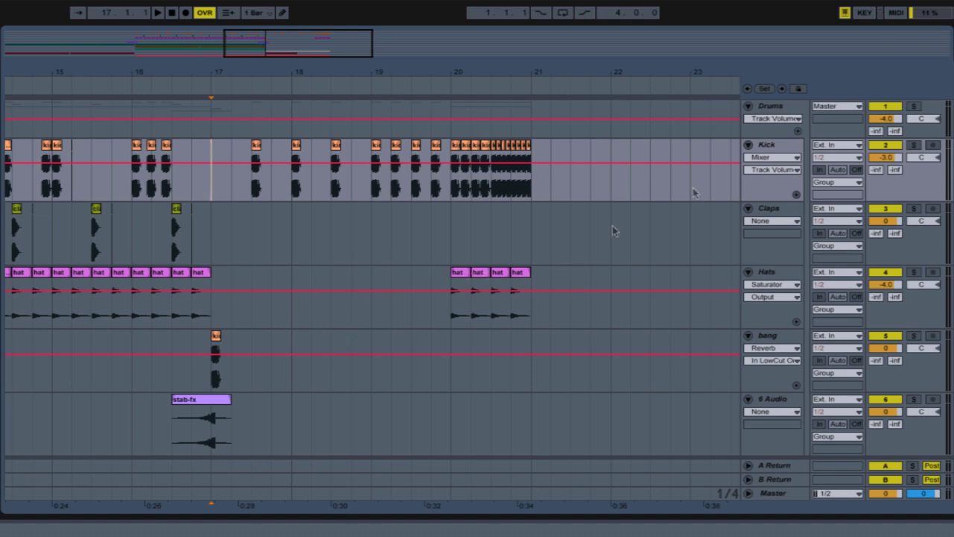
pyautogui.click(784, 148)
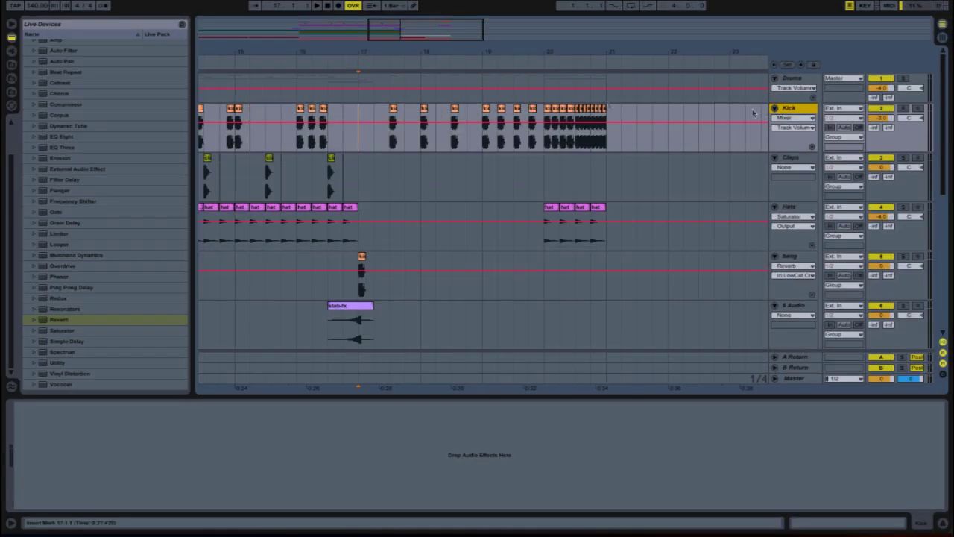
pyautogui.click(60, 50)
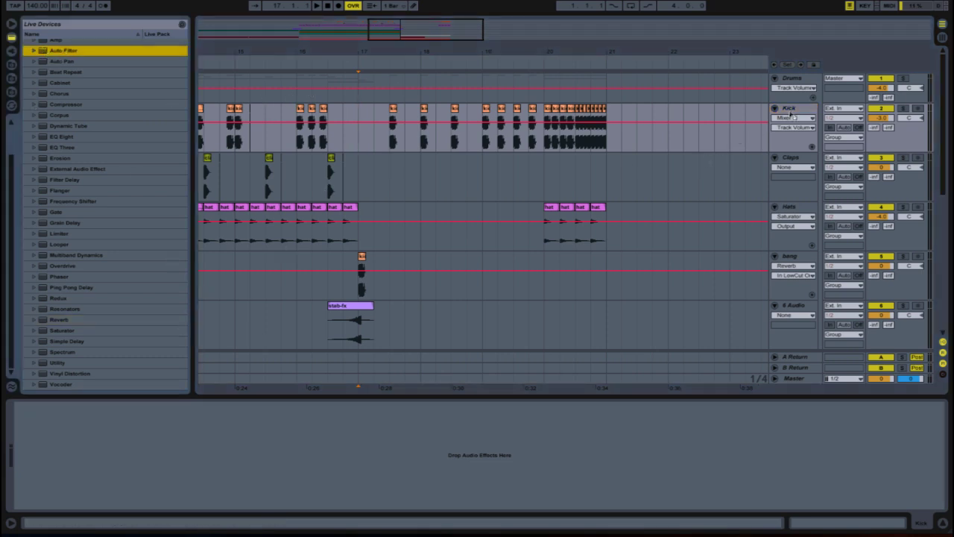
pyautogui.moveTo(792, 110); pyautogui.dragTo(790, 110)
pyautogui.click(64, 414)
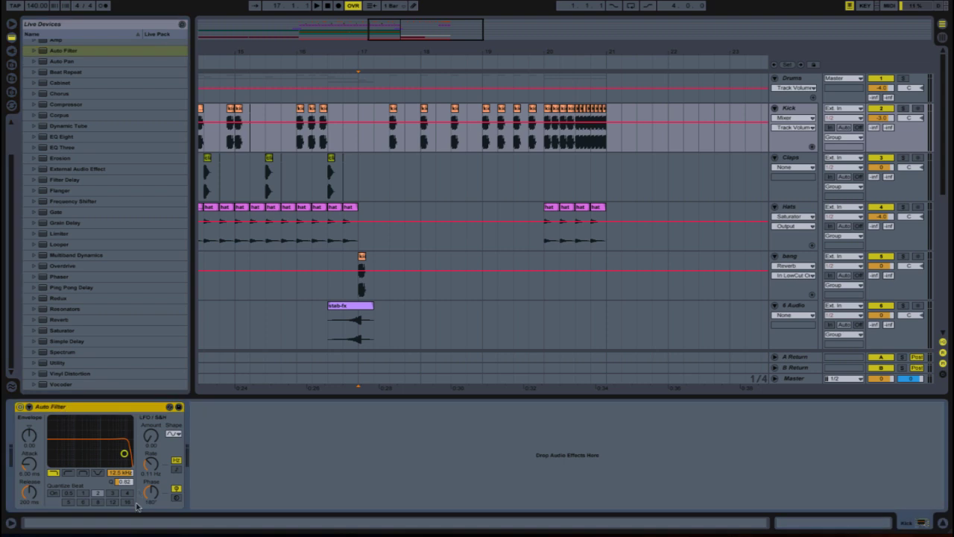
# Step: Automate the Kick's Auto Filter frequency: 13.3 kHz until bar 17, a sharp drop held to bar 19, and a rise to 13.3 kHz at bar 21
pyautogui.click(129, 473)
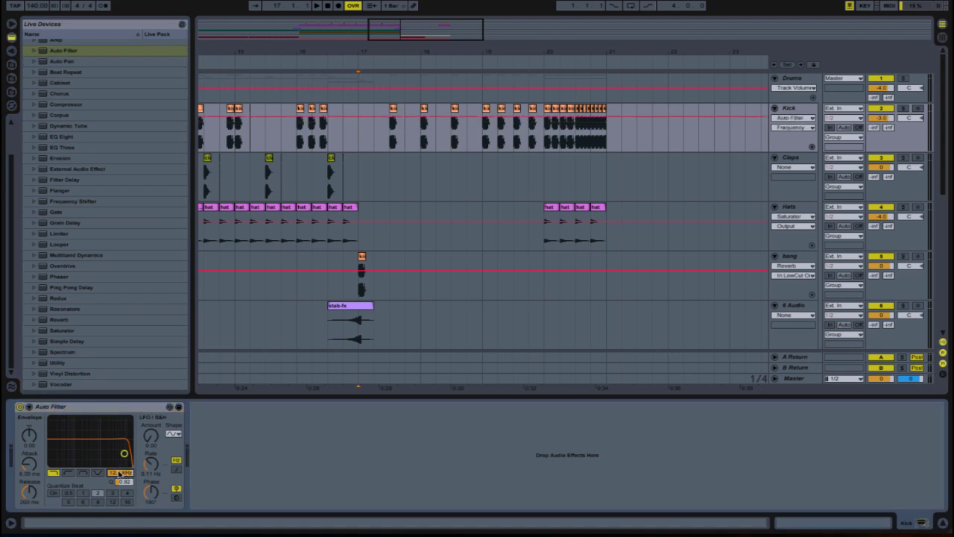
pyautogui.click(343, 120)
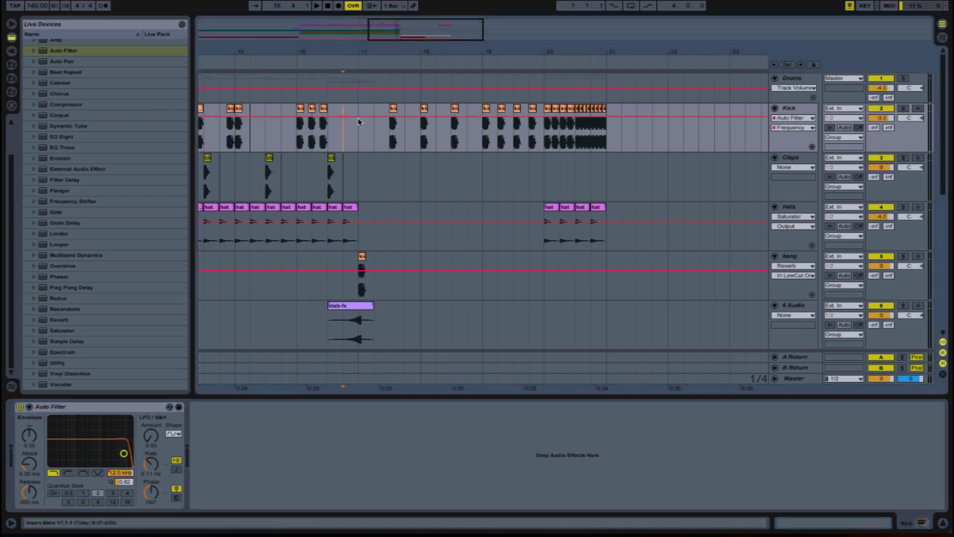
pyautogui.click(358, 119)
pyautogui.moveTo(358, 119)
pyautogui.mouseDown()
pyautogui.moveTo(363, 135)
pyautogui.moveTo(359, 117)
pyautogui.mouseUp()
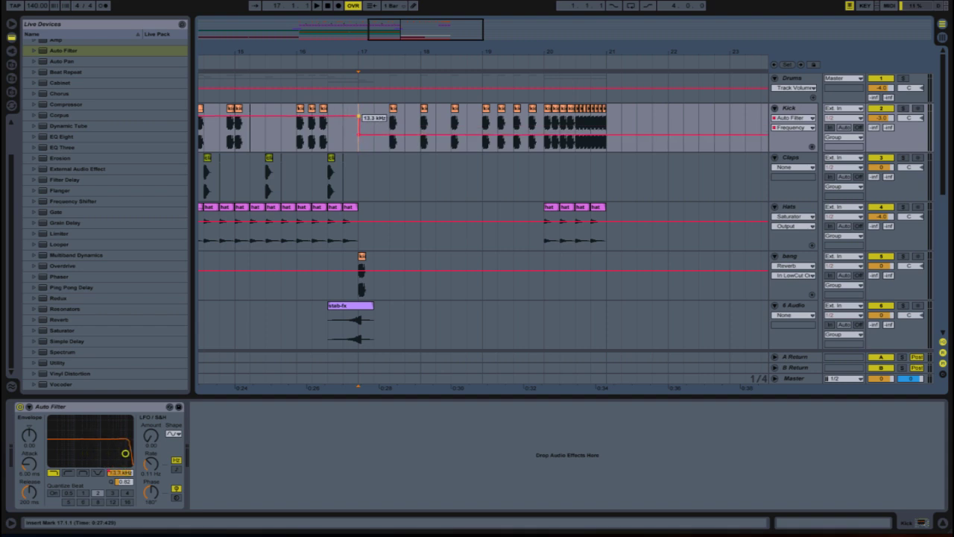
pyautogui.click(483, 140)
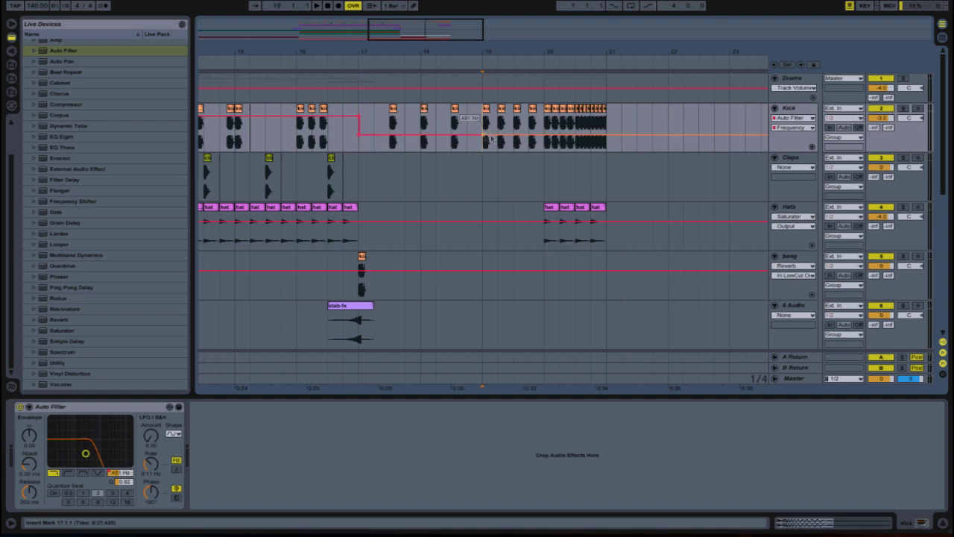
pyautogui.moveTo(608, 137); pyautogui.dragTo(605, 117)
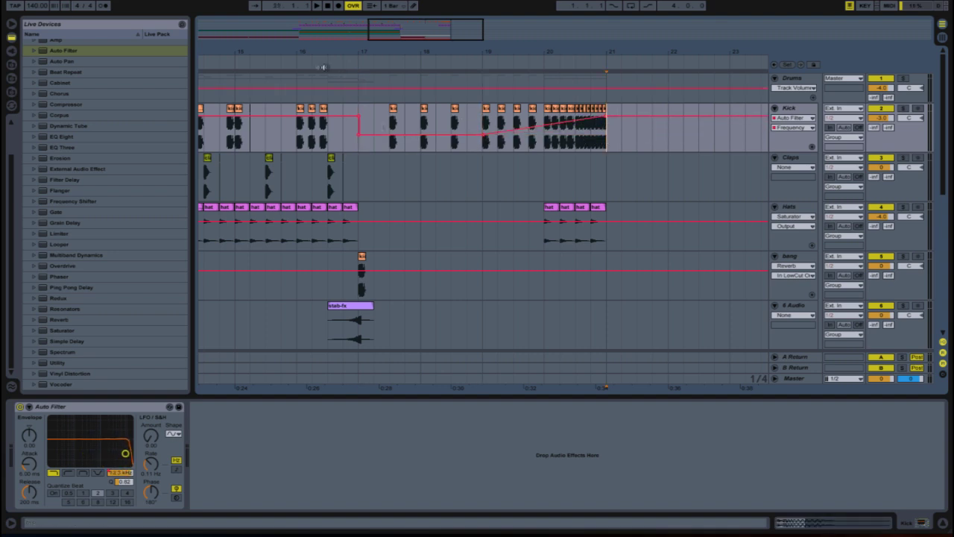
# Step: Play the filtered kick transition from just before bar 16 to bar 21 and look over the synth tracks
pyautogui.click(288, 63)
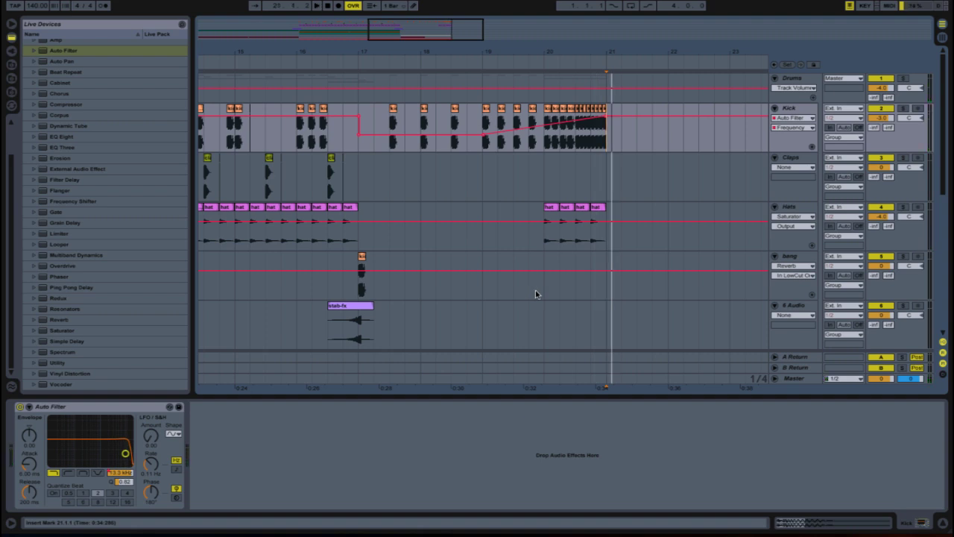
pyautogui.moveTo(421, 38); pyautogui.dragTo(421, 17)
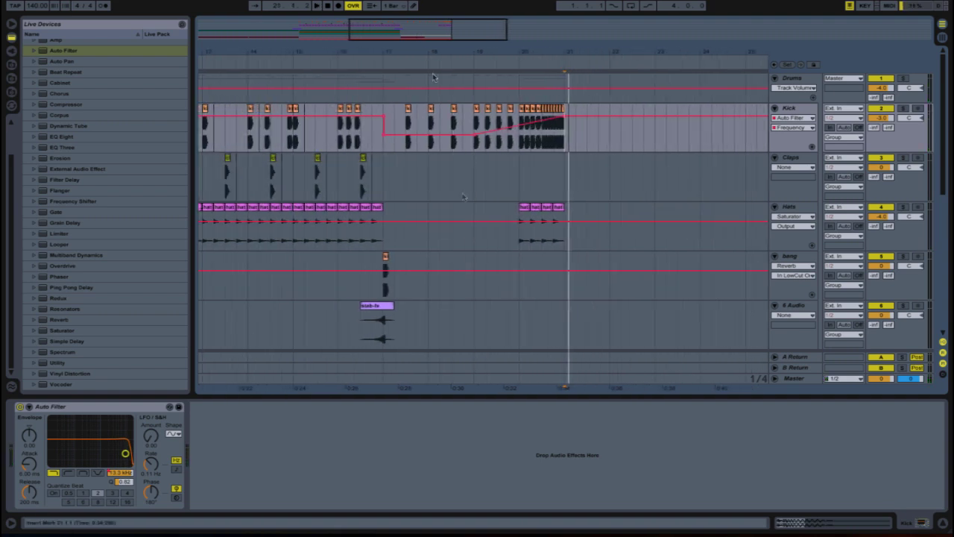
pyautogui.scroll(-10, 446, 298)
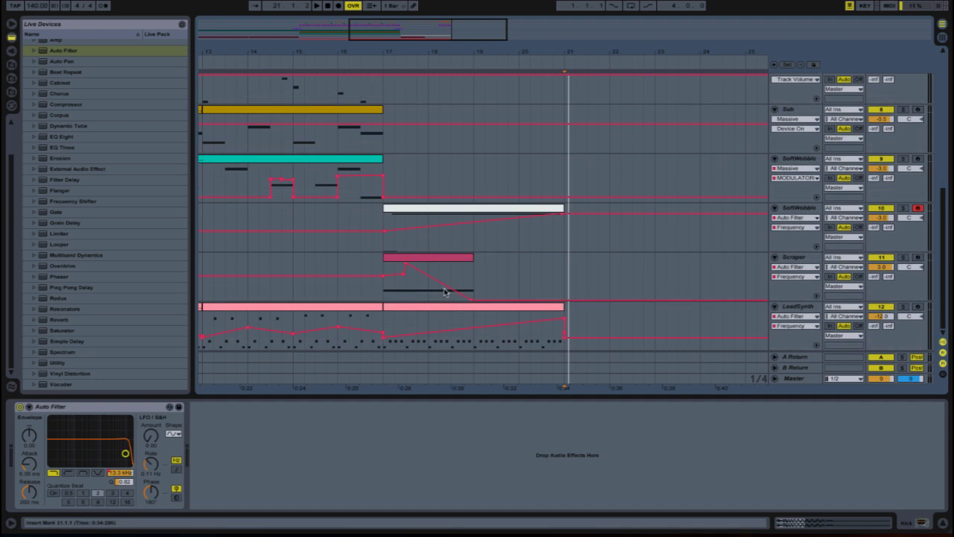
pyautogui.scroll(8, 444, 290)
# Step: Copy a half-bar piece of the Sub clip with one low note to 17.1.1–17.3.1 on the Sub track
pyautogui.scroll(-5, 445, 291)
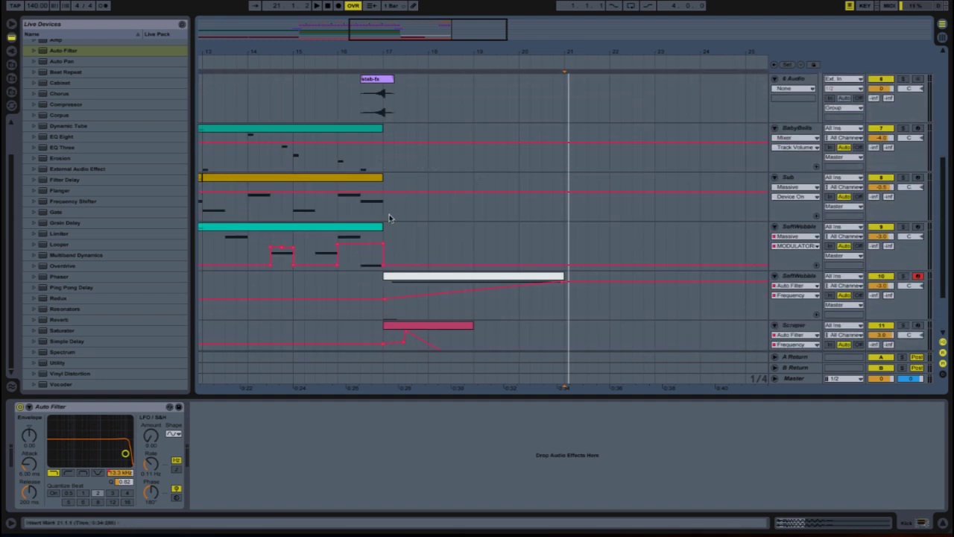
pyautogui.click(389, 217)
pyautogui.click(354, 180)
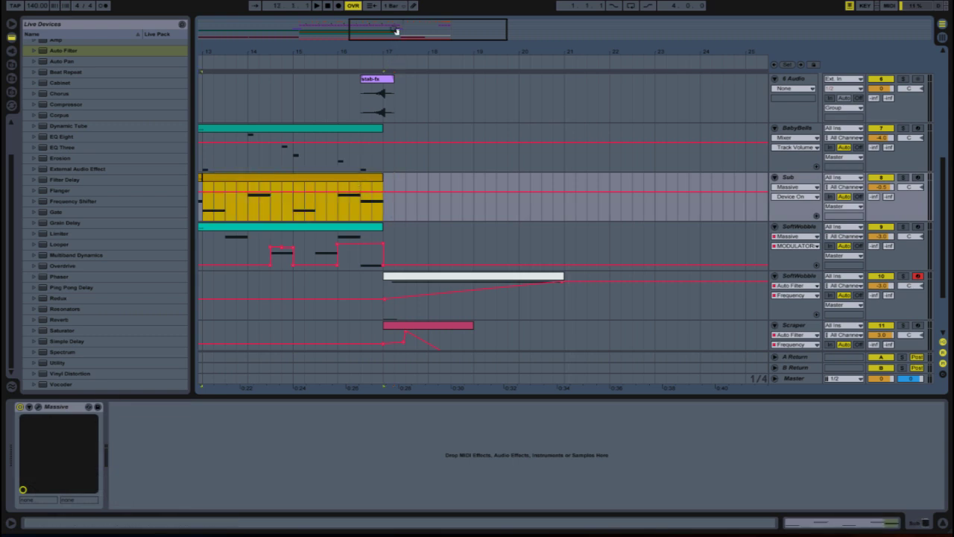
pyautogui.moveTo(396, 30); pyautogui.dragTo(350, 30)
pyautogui.moveTo(385, 214); pyautogui.dragTo(556, 192)
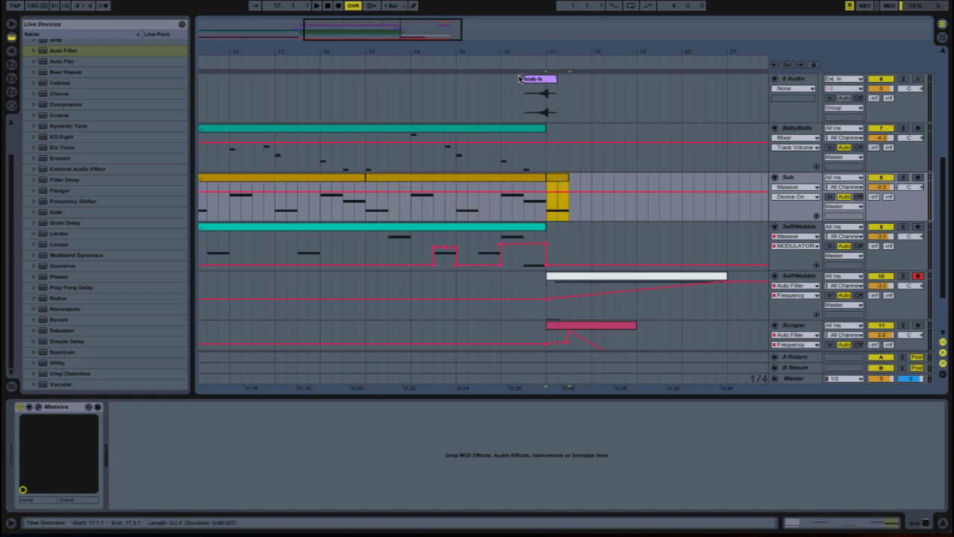
# Step: Play the transition with the added Sub note from just before bar 16 through bar 21, checking the synth and drum tracks
pyautogui.moveTo(374, 35); pyautogui.dragTo(416, 36)
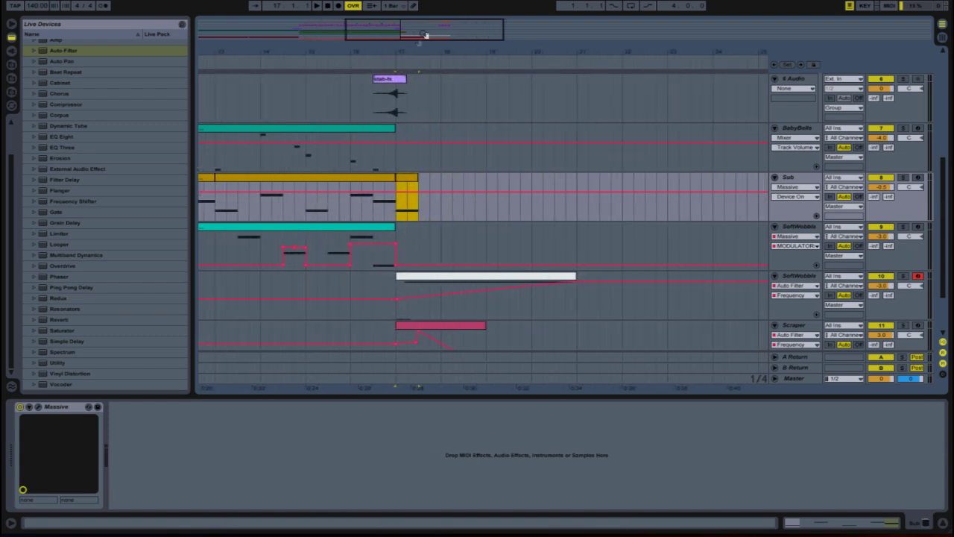
pyautogui.click(346, 62)
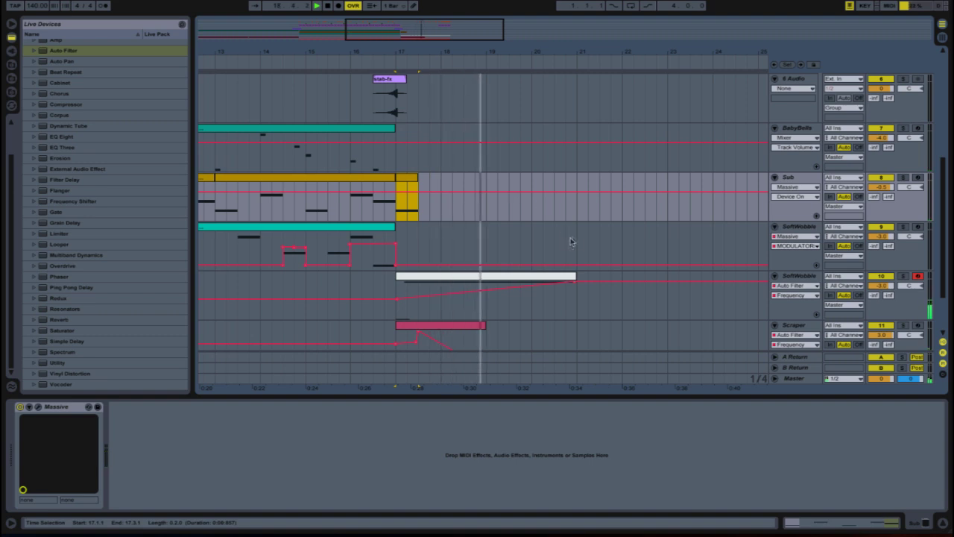
pyautogui.scroll(-3, 574, 237)
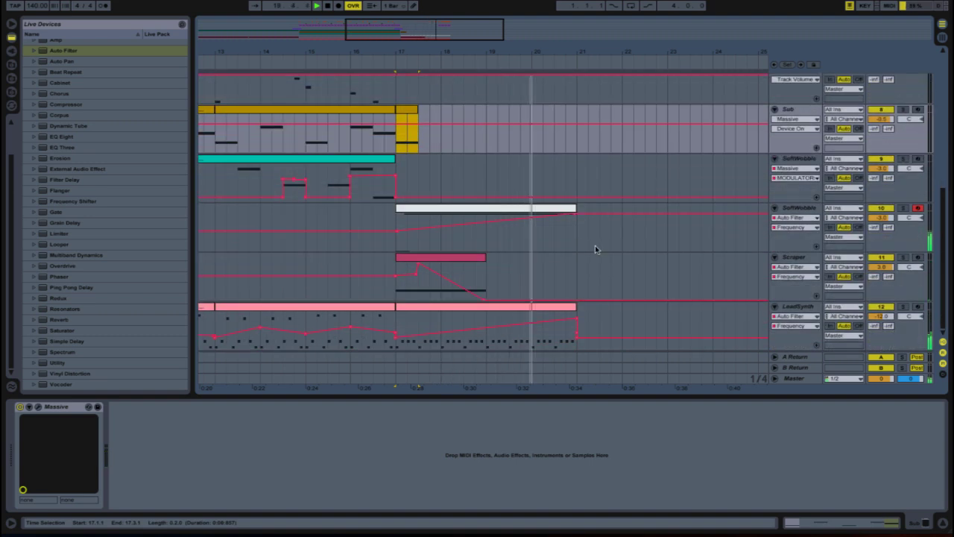
pyautogui.scroll(7, 596, 221)
pyautogui.scroll(5, 585, 226)
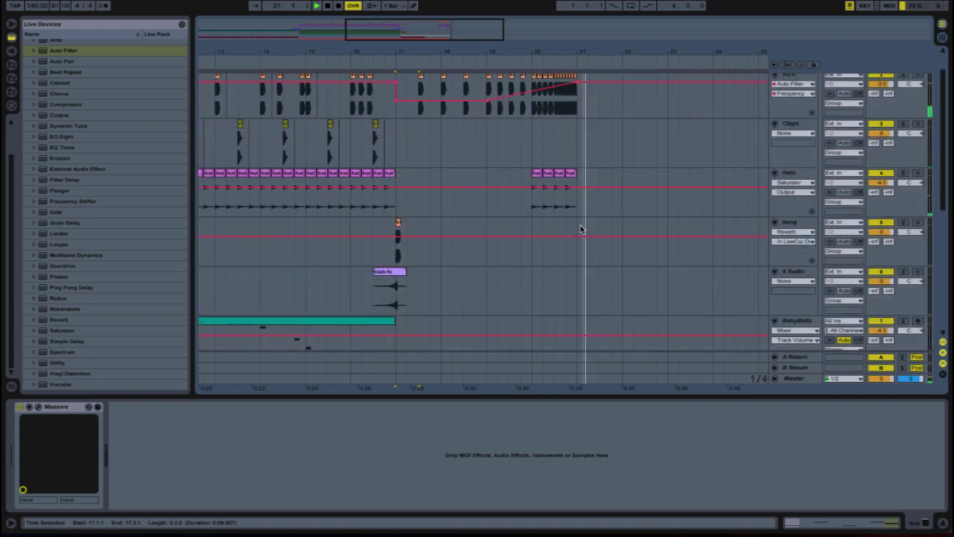